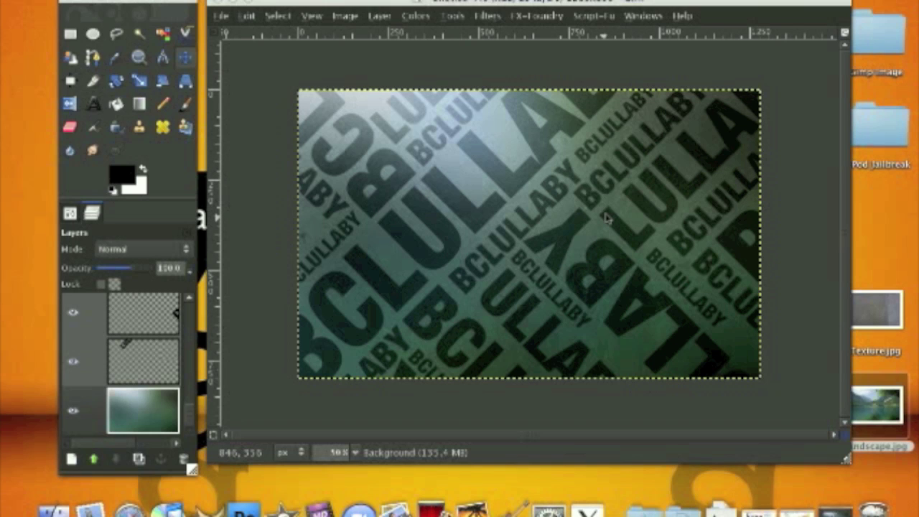
Create a new blank 1280×800 image and view it at 50% zoom
click(215, 15)
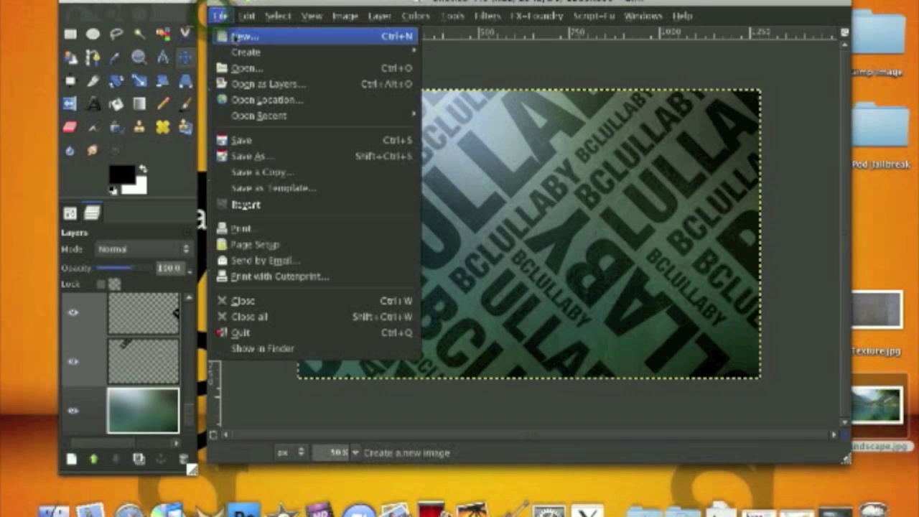
click(233, 36)
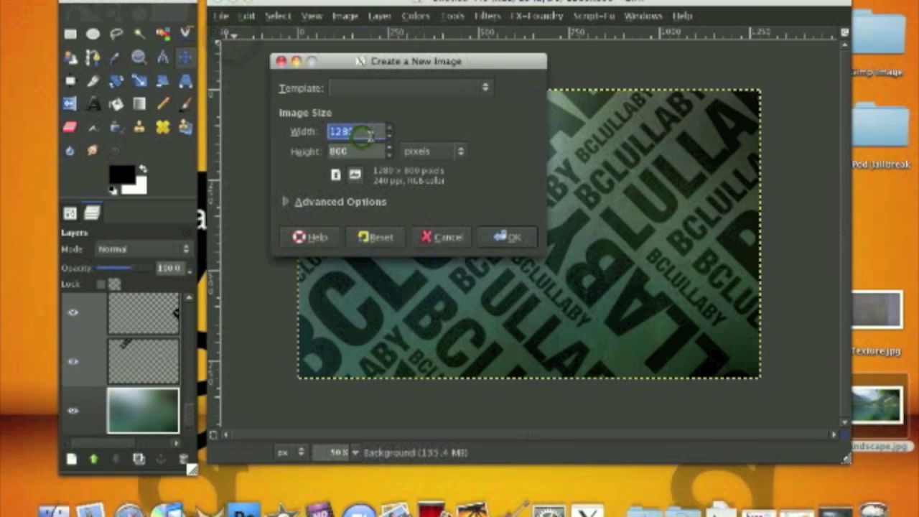
click(362, 135)
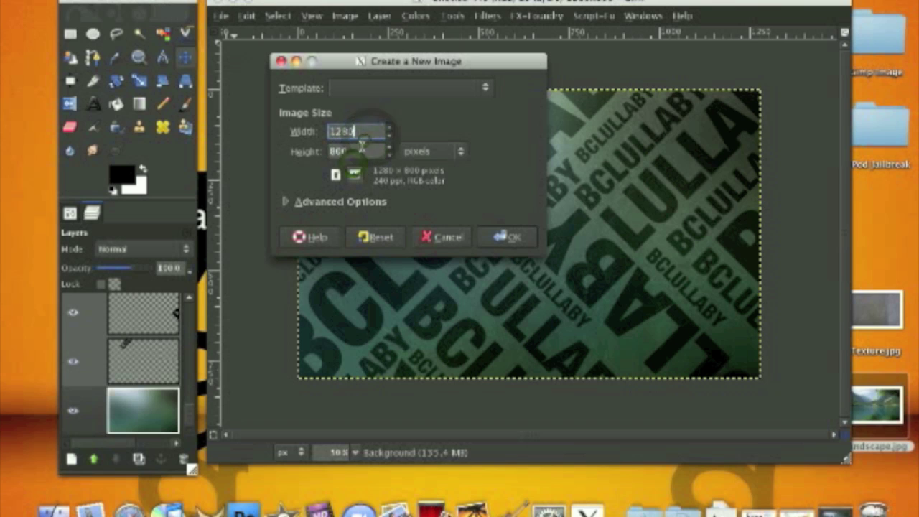
click(337, 152)
click(523, 242)
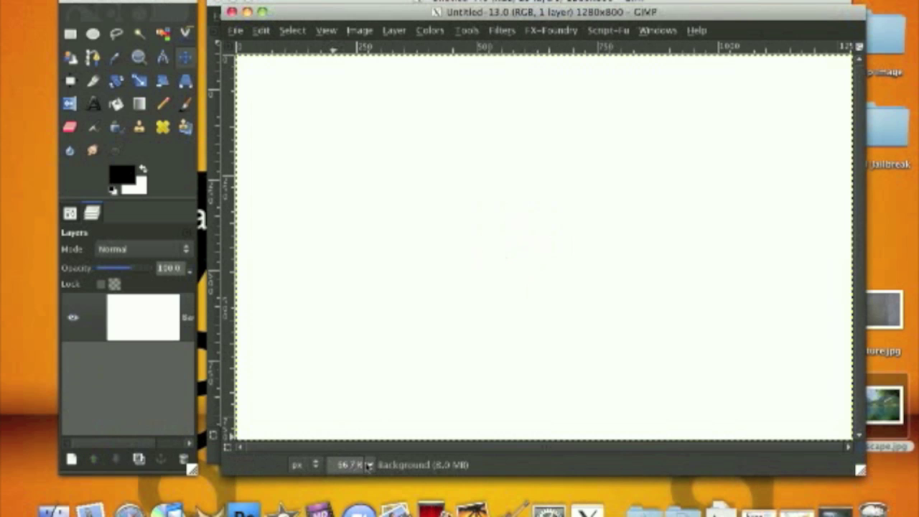
click(369, 464)
click(357, 405)
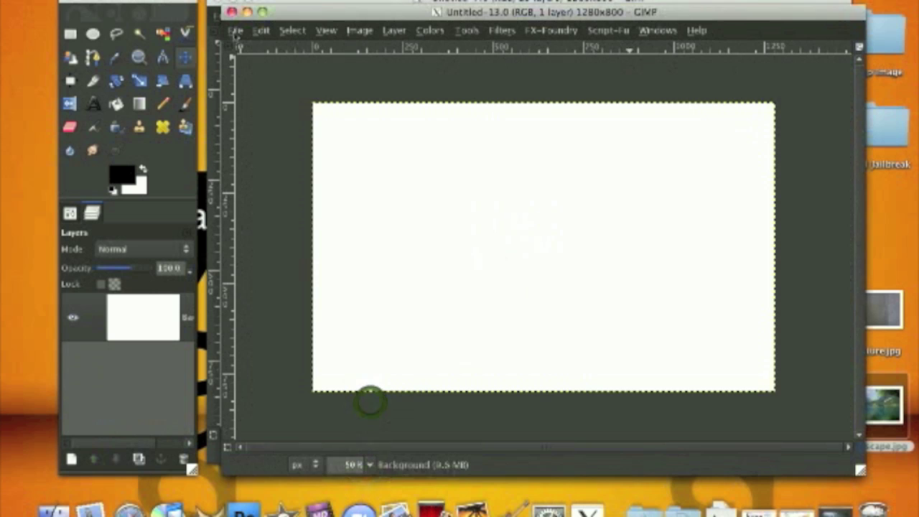
Select Texture.jpg and Landscape.jpg on the desktop and return to the GIMP image
click(879, 308)
super+click(889, 399)
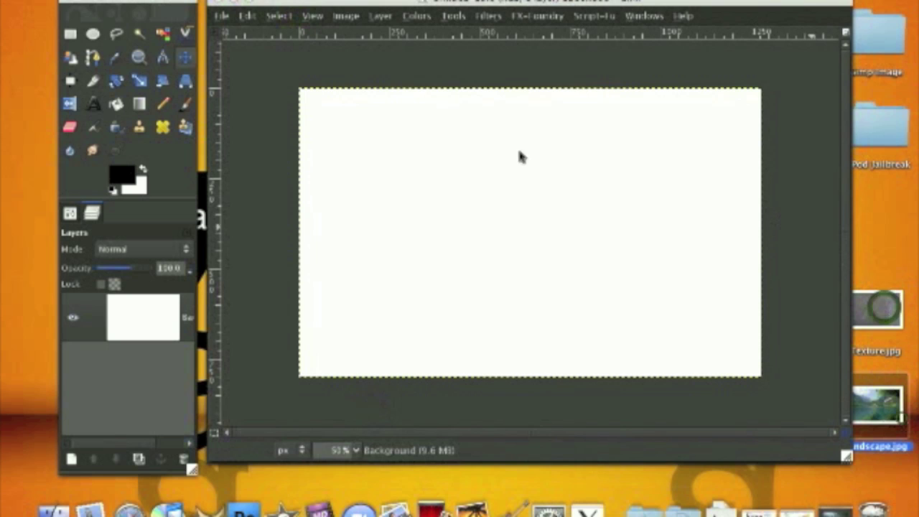
click(225, 22)
click(223, 17)
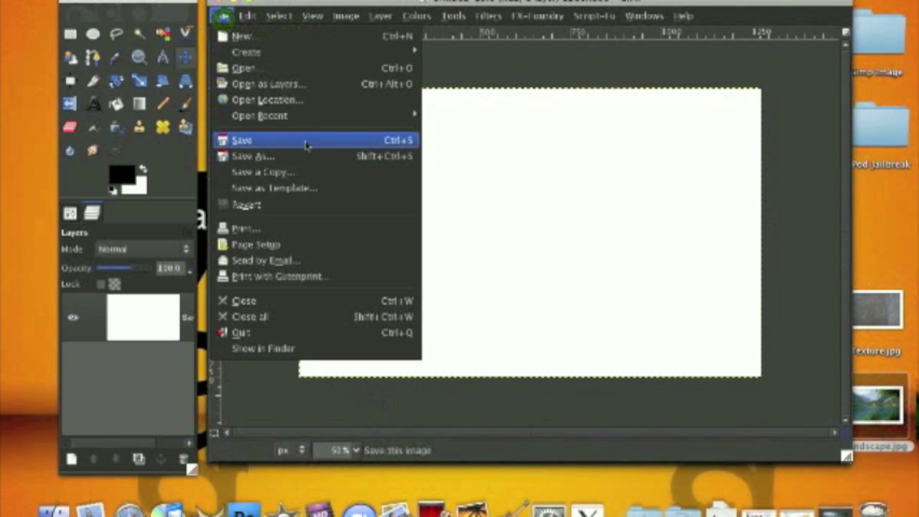
Open Landscape.jpg as a new layer
click(302, 91)
click(329, 171)
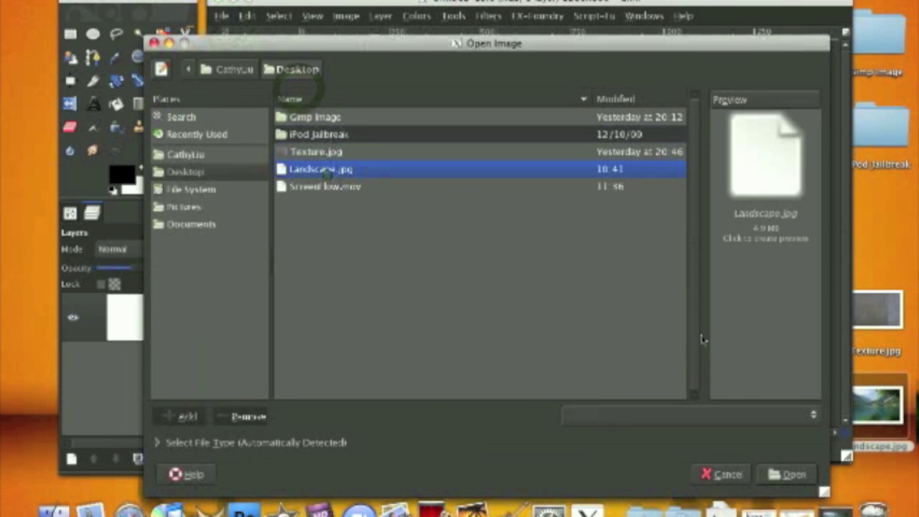
click(786, 474)
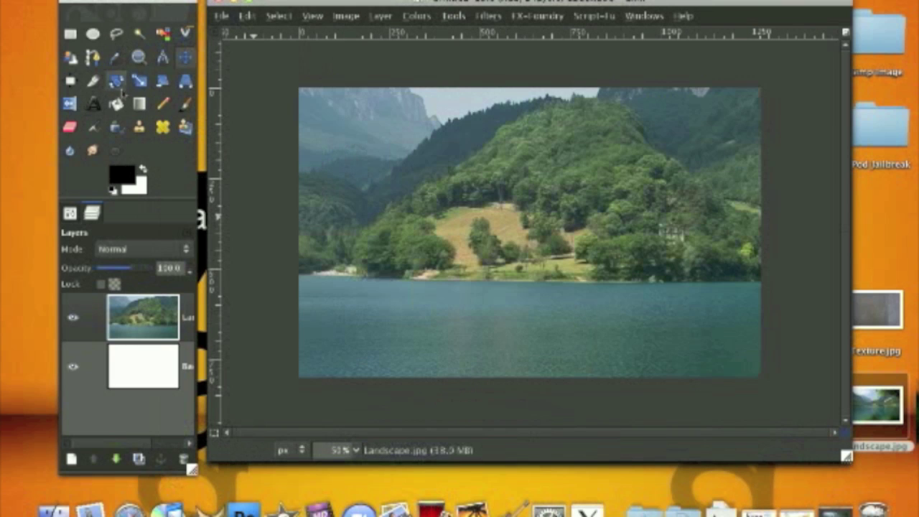
Scale the landscape layer to 1280×800
click(139, 81)
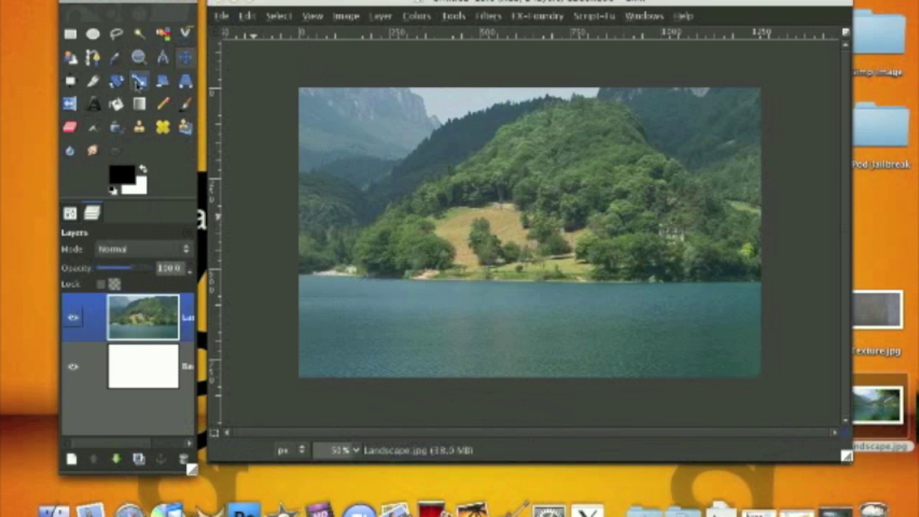
click(359, 148)
text(1280)
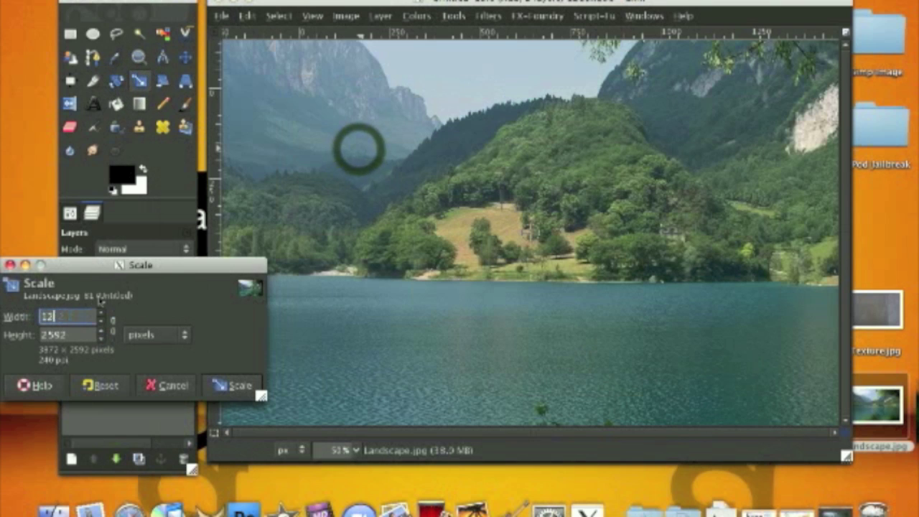
click(74, 334)
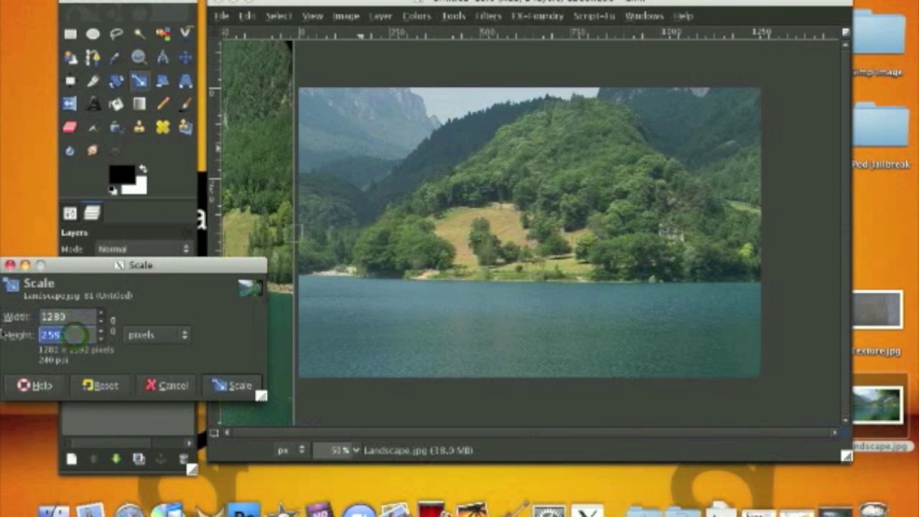
text(800)
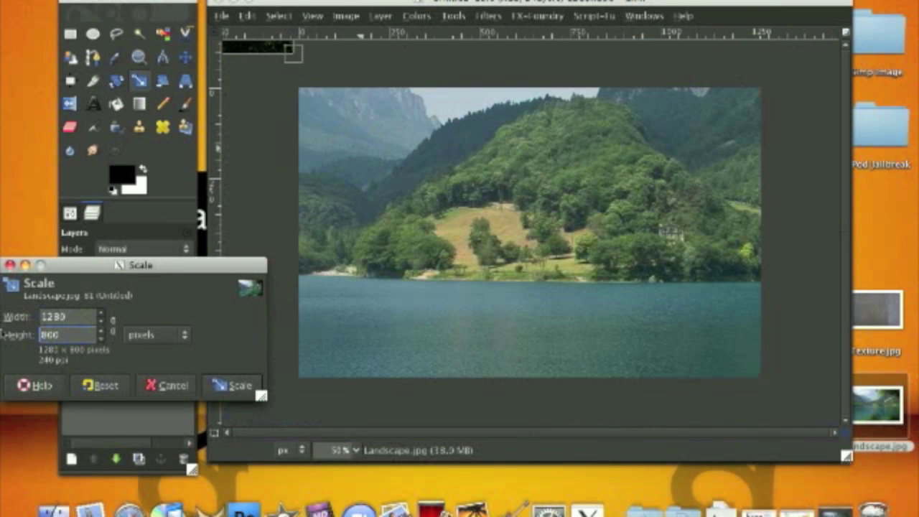
click(219, 386)
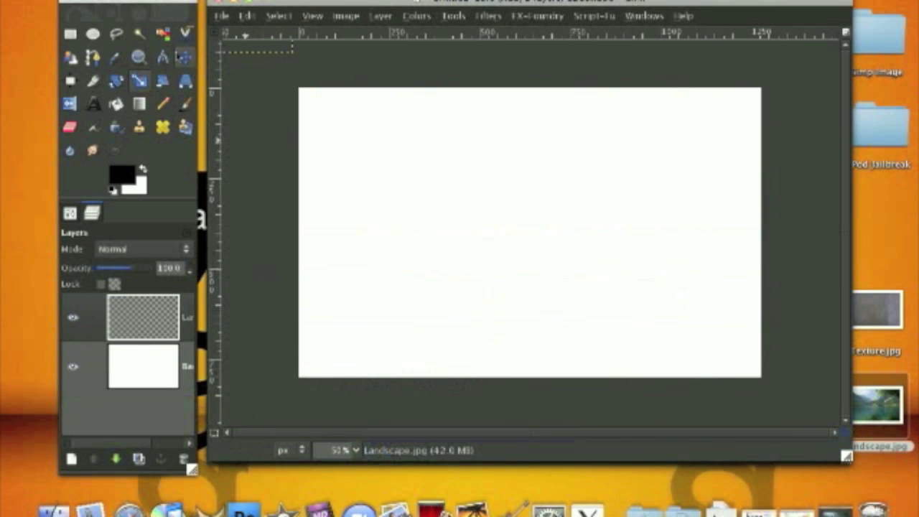
Move the landscape layer so it fills the canvas
key(m)
drag(288, 55, 759, 387)
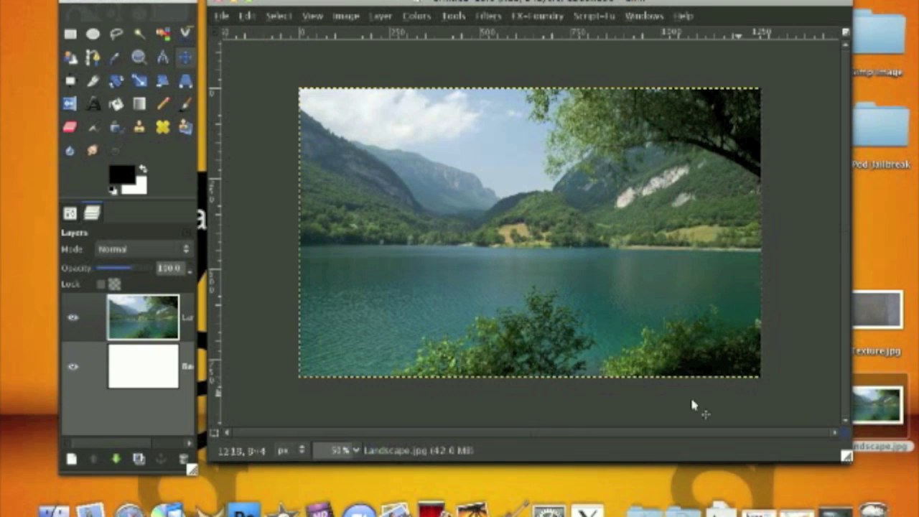
click(489, 16)
Merge the landscape layer down into the background
click(489, 16)
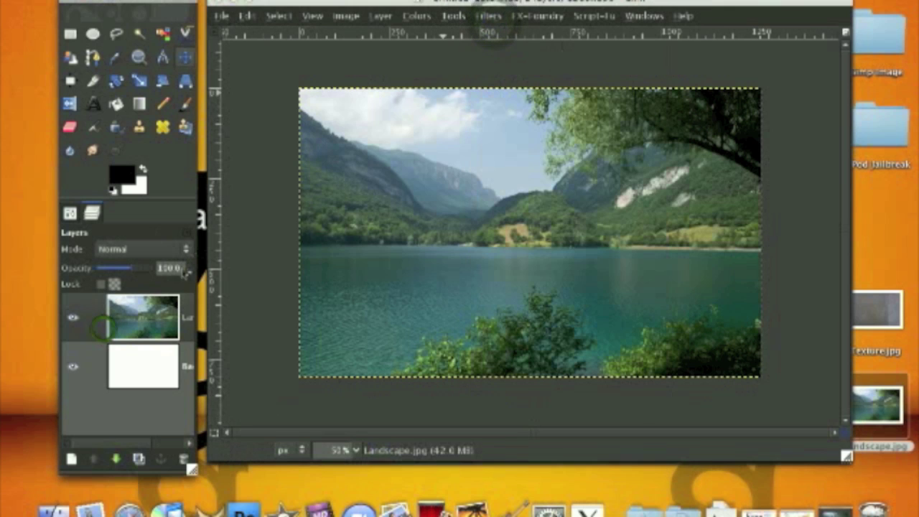
right_click(147, 323)
right_click(141, 320)
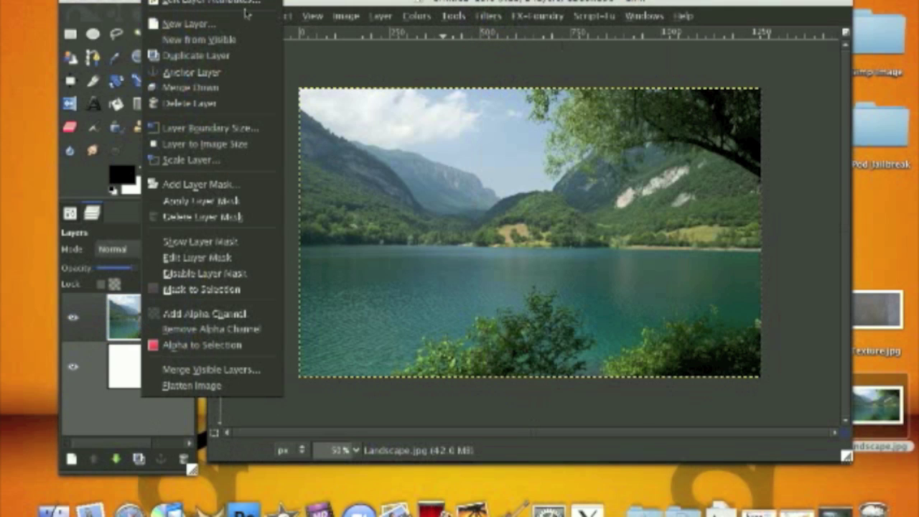
click(232, 86)
Apply a 300 px Gaussian blur to the merged background
click(486, 15)
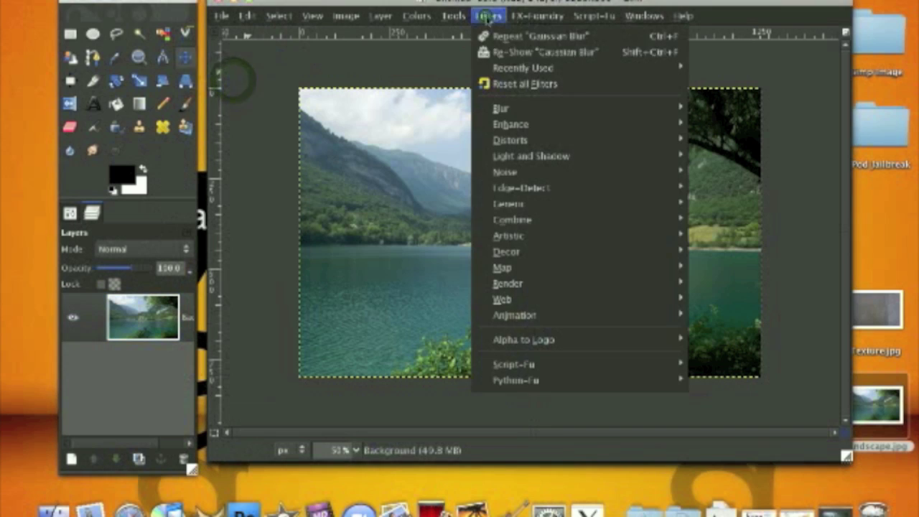
click(542, 53)
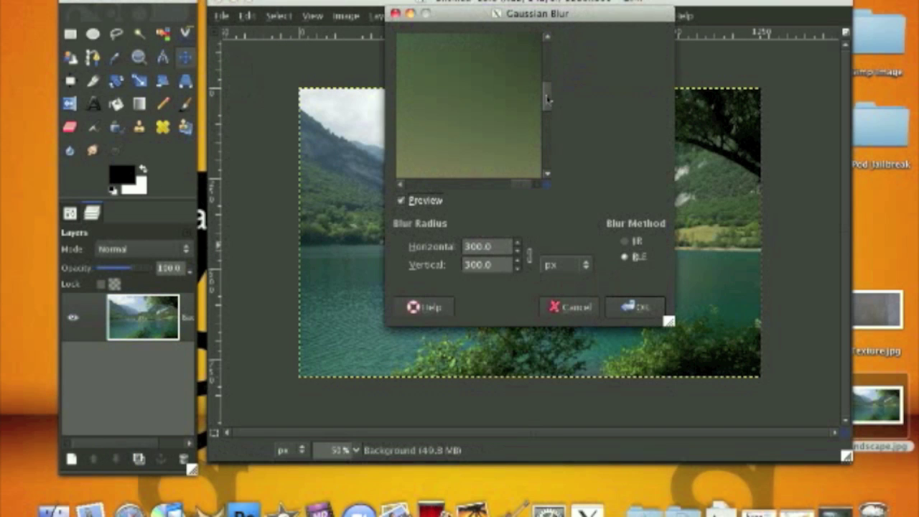
click(622, 307)
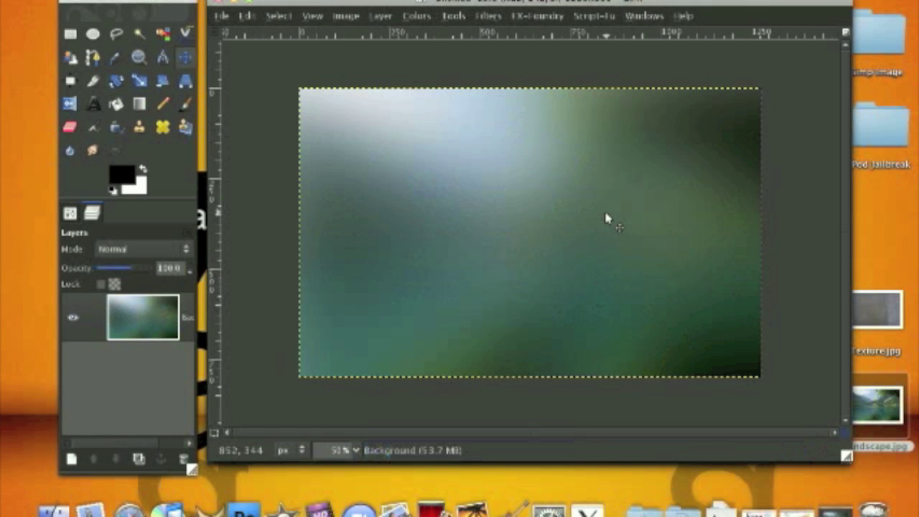
Open Texture.jpg as a new layer
click(224, 16)
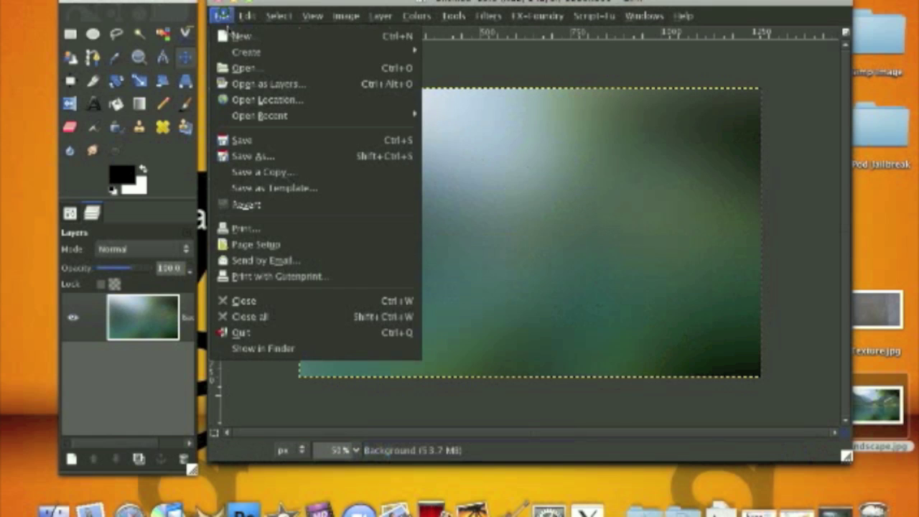
click(277, 77)
click(344, 152)
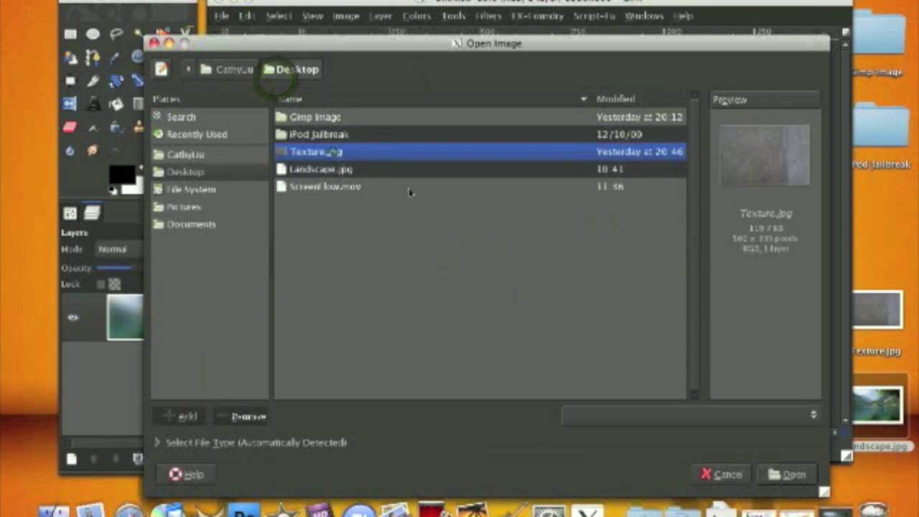
double_click(323, 151)
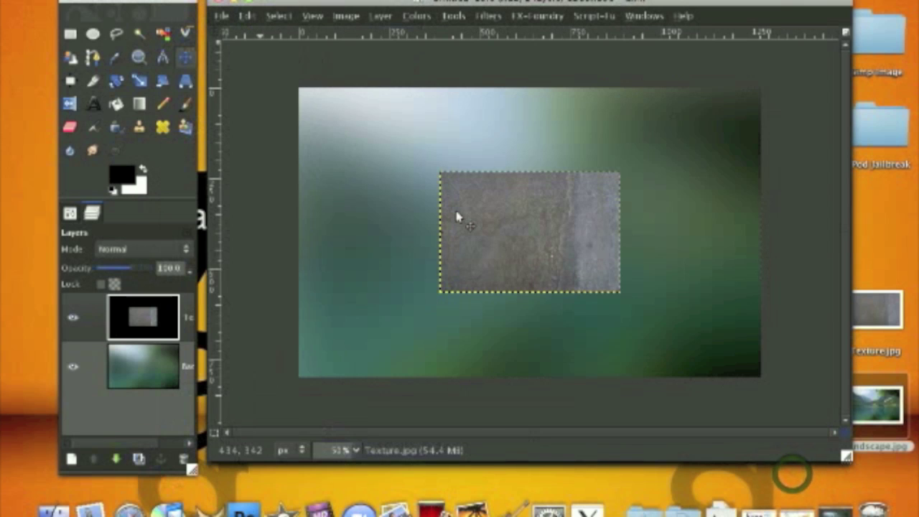
Scale the texture to 1280 px wide and move it to cover the canvas
click(404, 151)
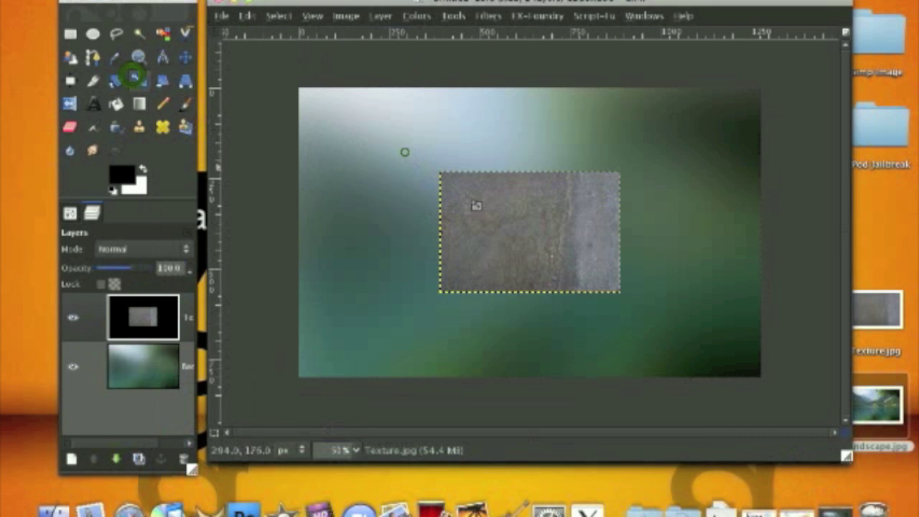
text(1280)
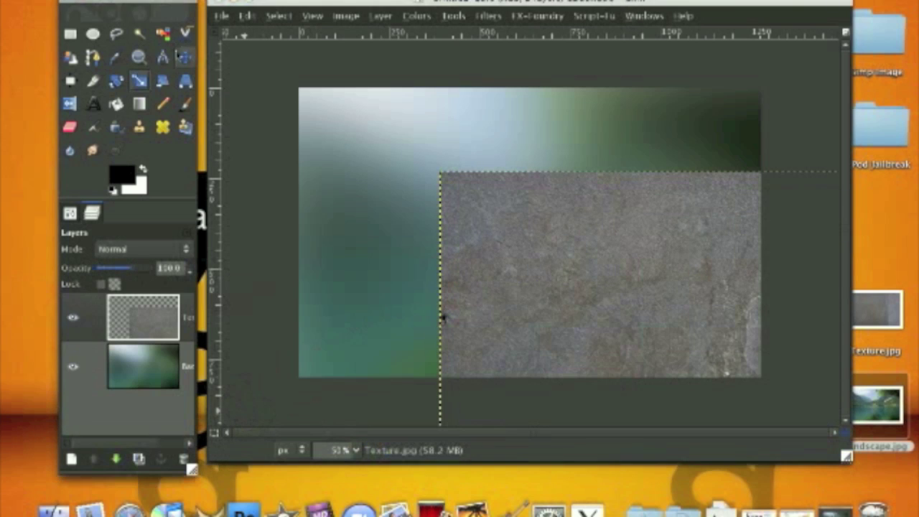
key(m)
drag(743, 355, 625, 283)
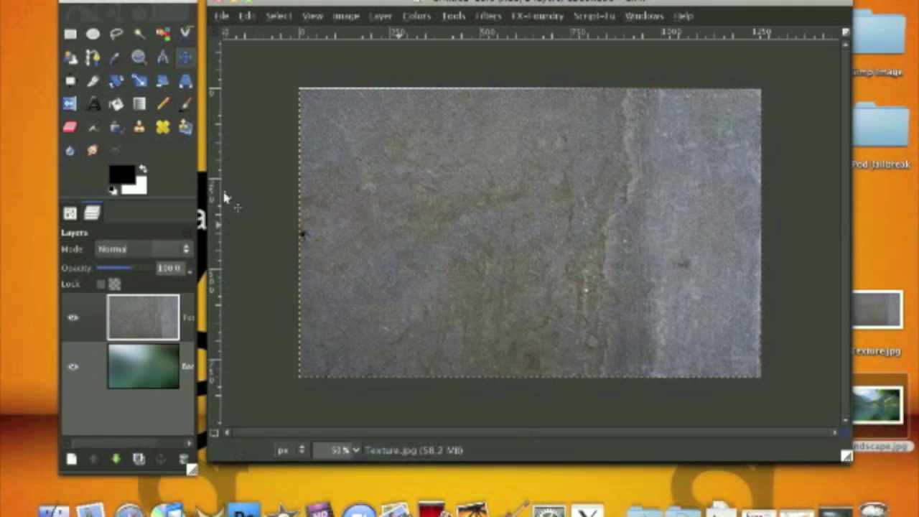
Desaturate the texture layer to grey
click(415, 14)
click(413, 11)
click(415, 14)
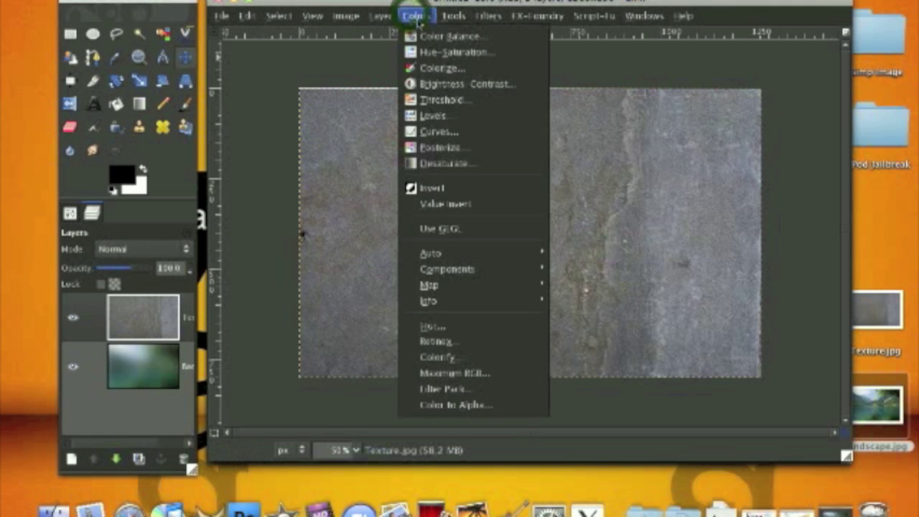
click(474, 164)
click(481, 152)
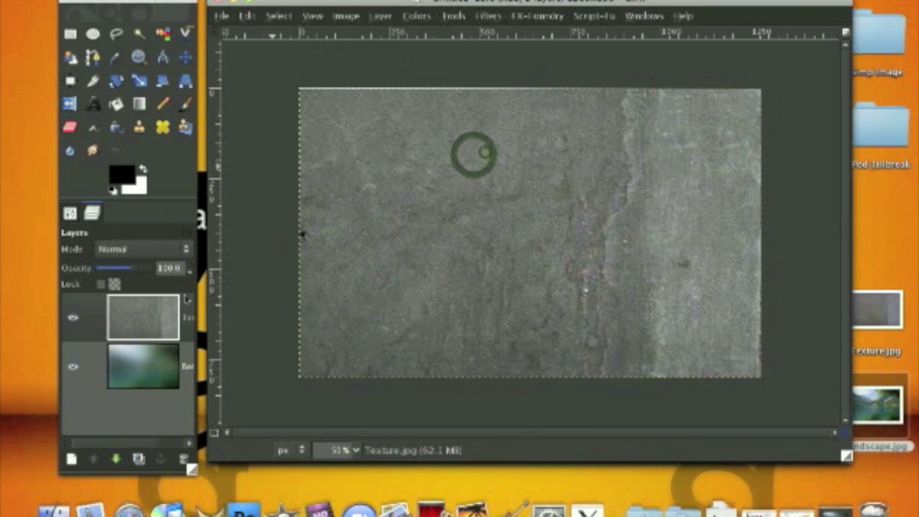
Set the texture layer to Soft light mode at about 58.7% opacity
click(144, 248)
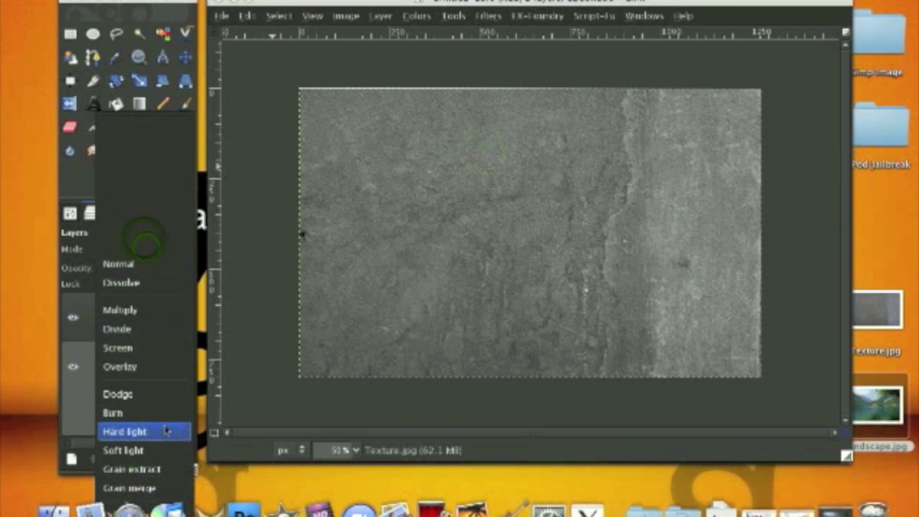
click(144, 450)
click(130, 268)
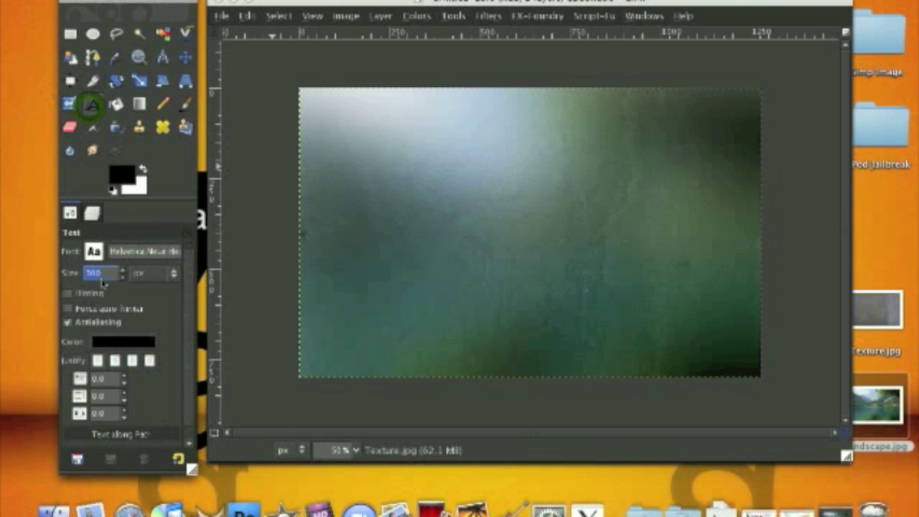
Place a 500 px black 'BCLULLABY' text across the middle of the image
click(408, 162)
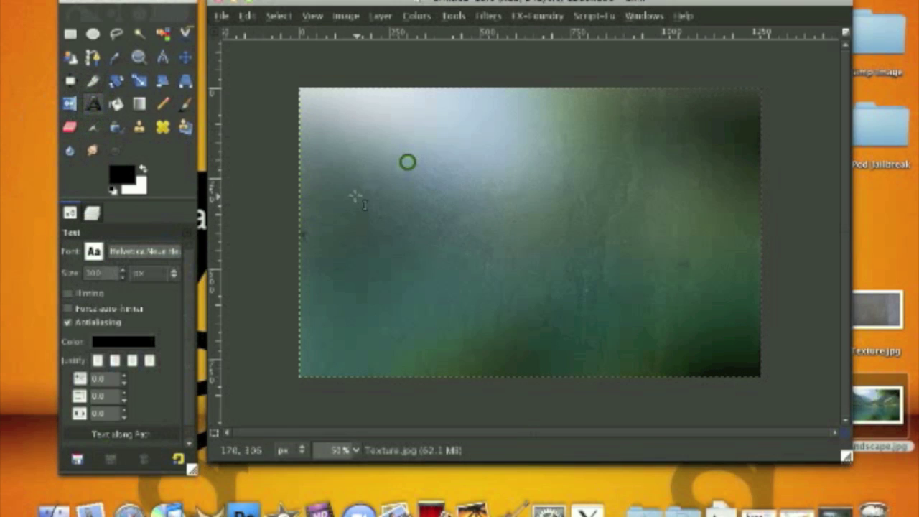
click(356, 196)
text(BCLLLLA)
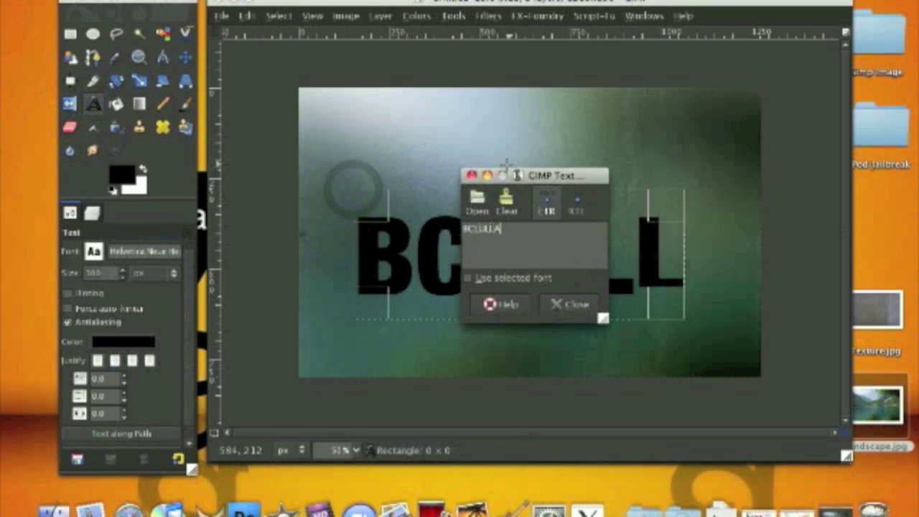
text(BY)
click(579, 305)
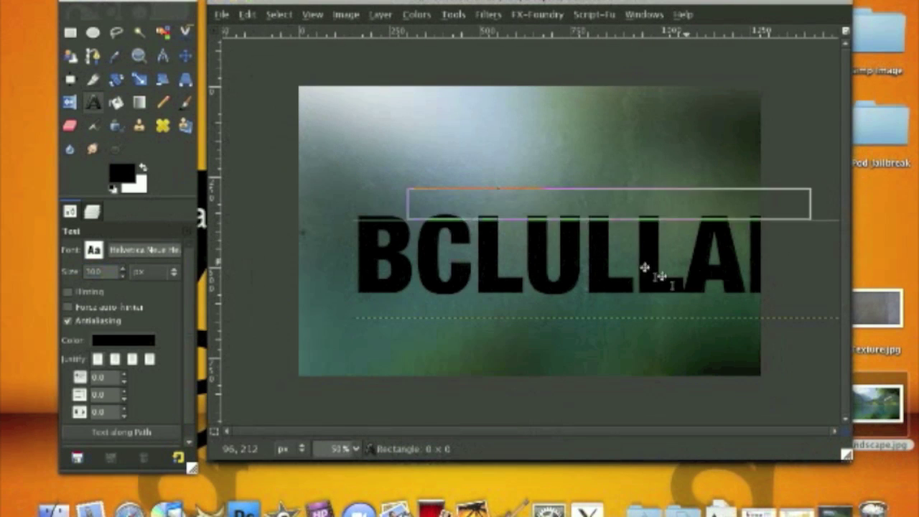
click(117, 80)
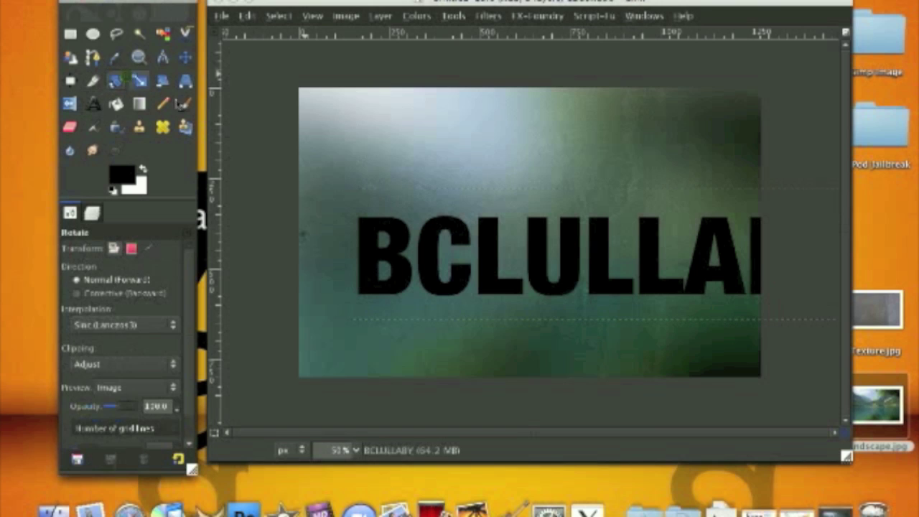
Rotate the BCLULLABY text -45° and shift it toward the lower-left
click(494, 224)
drag(215, 465, 499, 115)
text(-45)
key(Return)
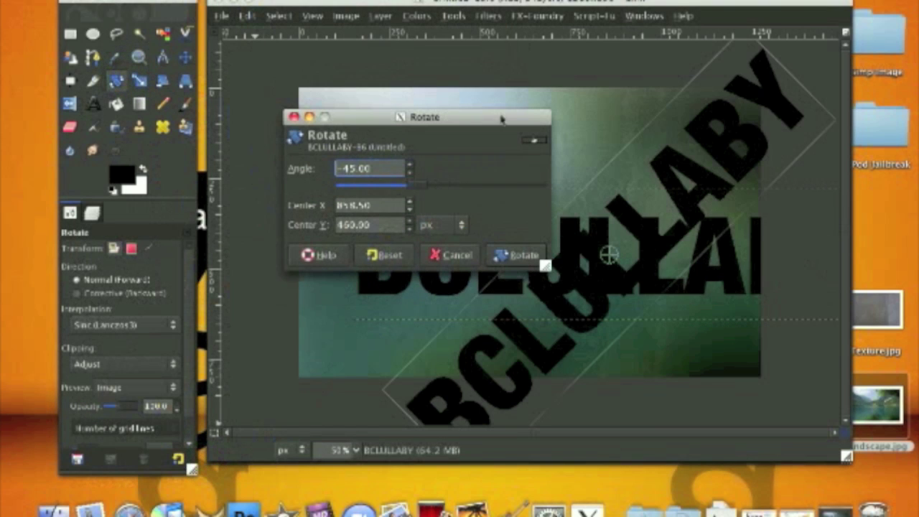
click(517, 256)
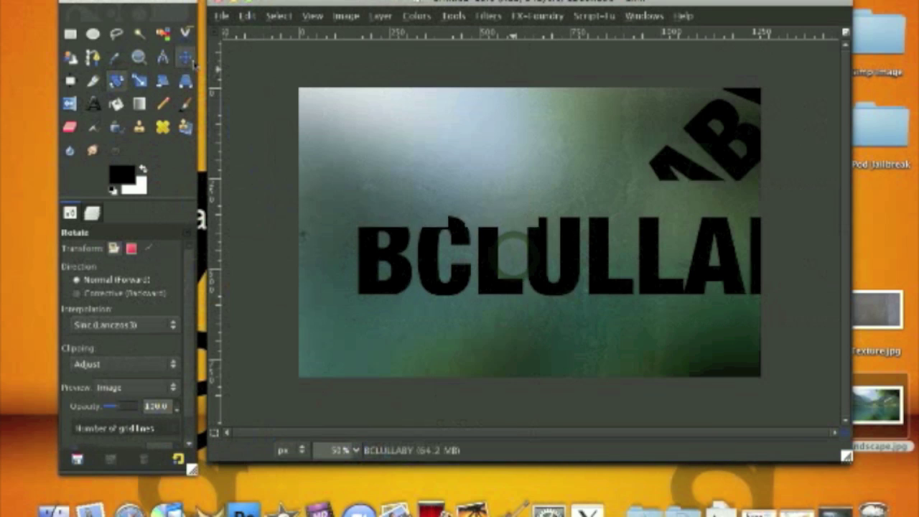
click(185, 58)
drag(584, 269, 415, 214)
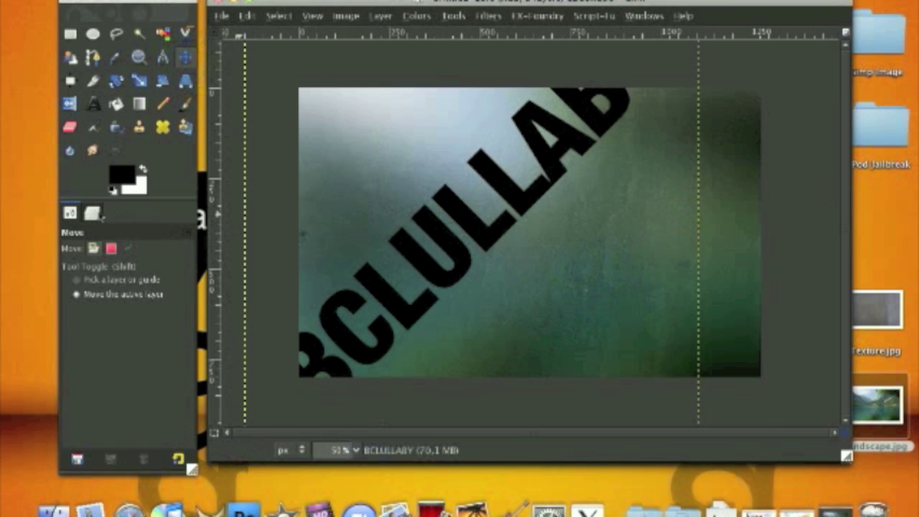
Set the text layer to Overlay mode and bring up the finished example window
click(92, 214)
click(154, 250)
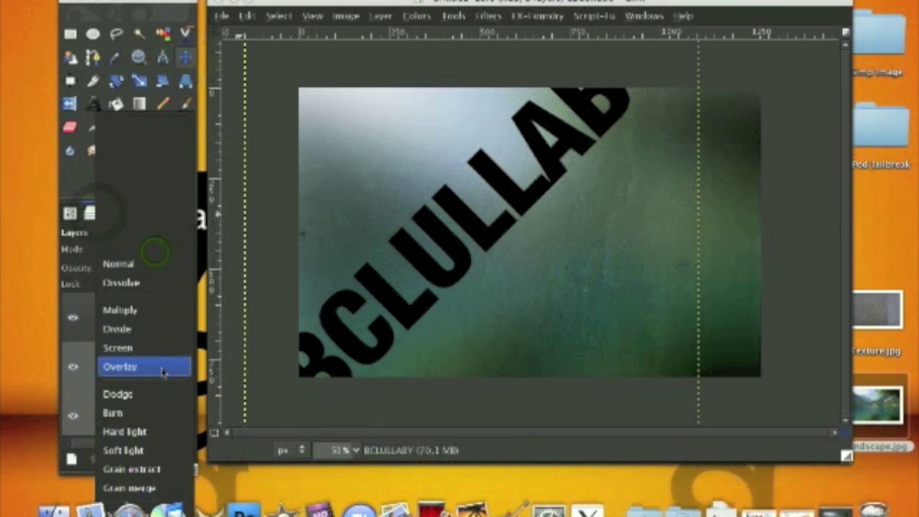
click(162, 371)
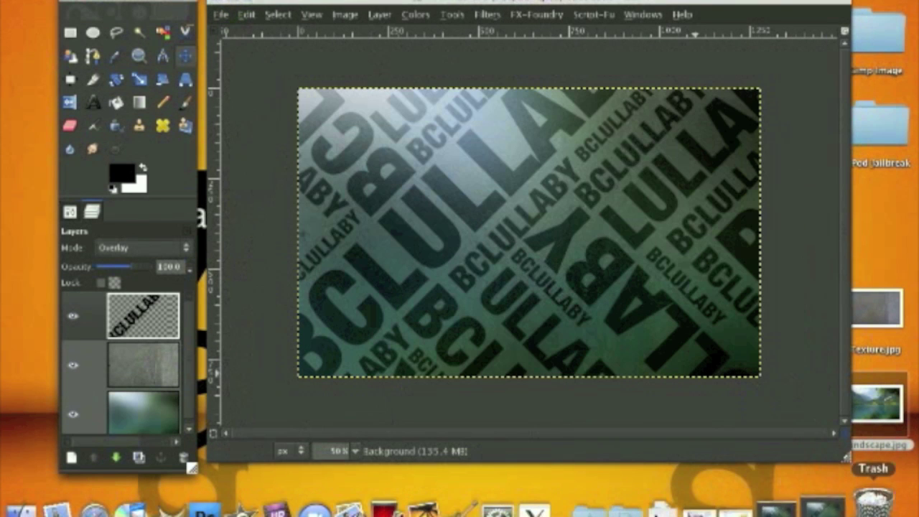
click(840, 509)
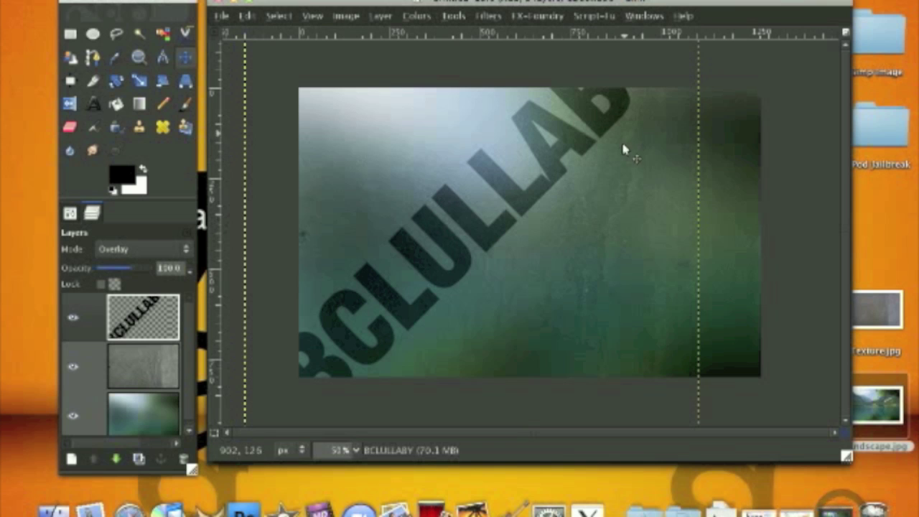
key(super+m)
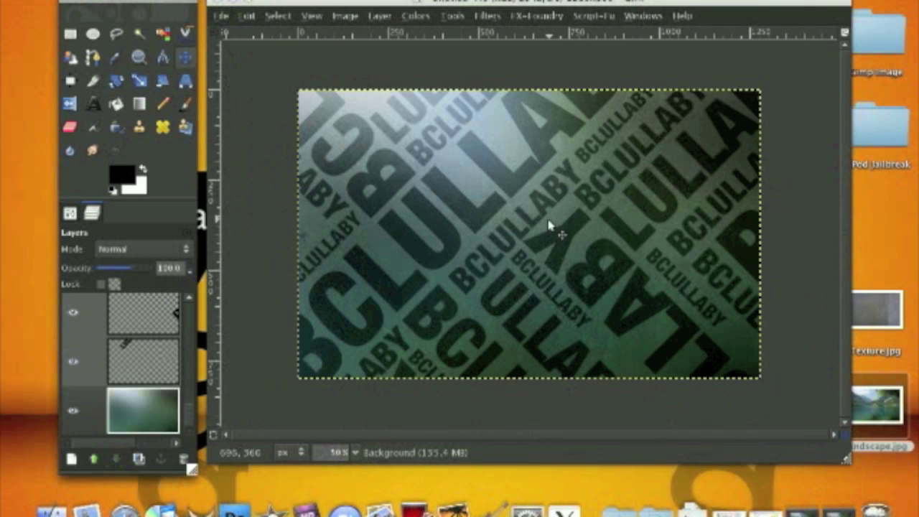
Bring the working image back in front and choose the Text tool
click(840, 509)
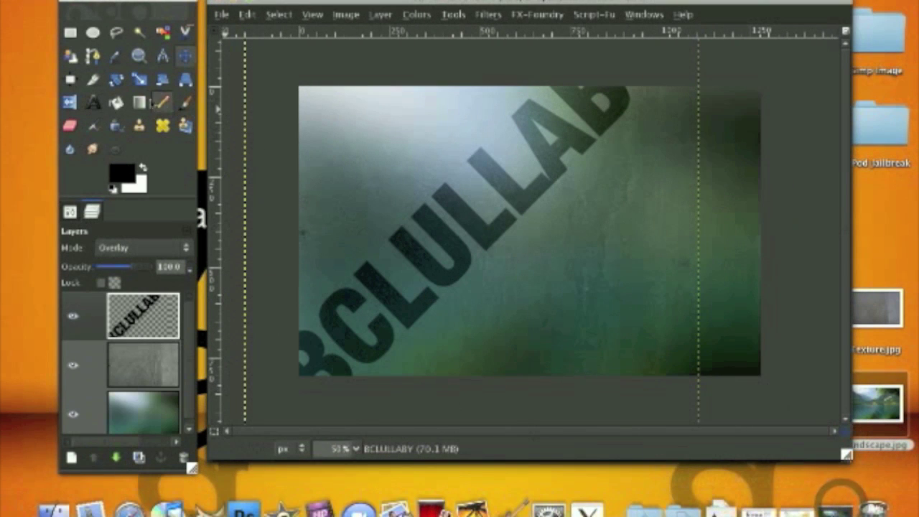
click(93, 103)
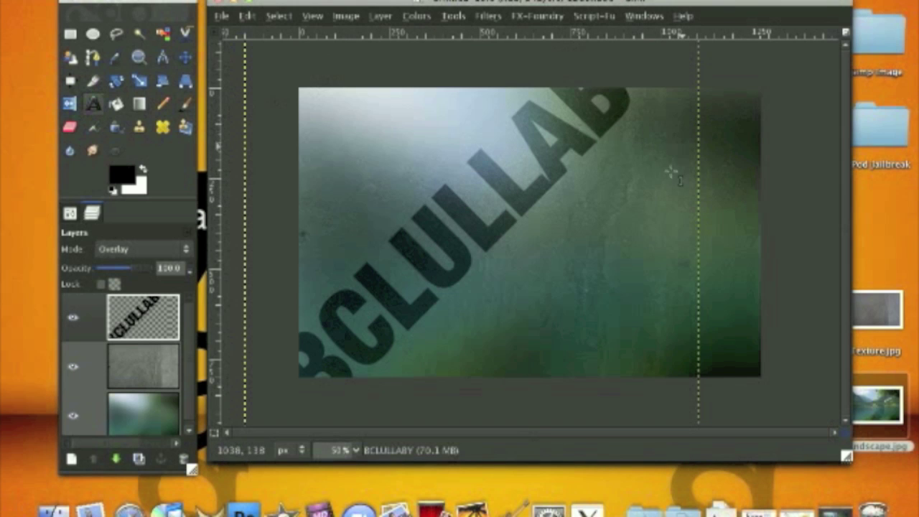
Type a second 'BCLULLABY' text on the right side of the image
text(b)
key(BackSpace)
text(BCLULLABY)
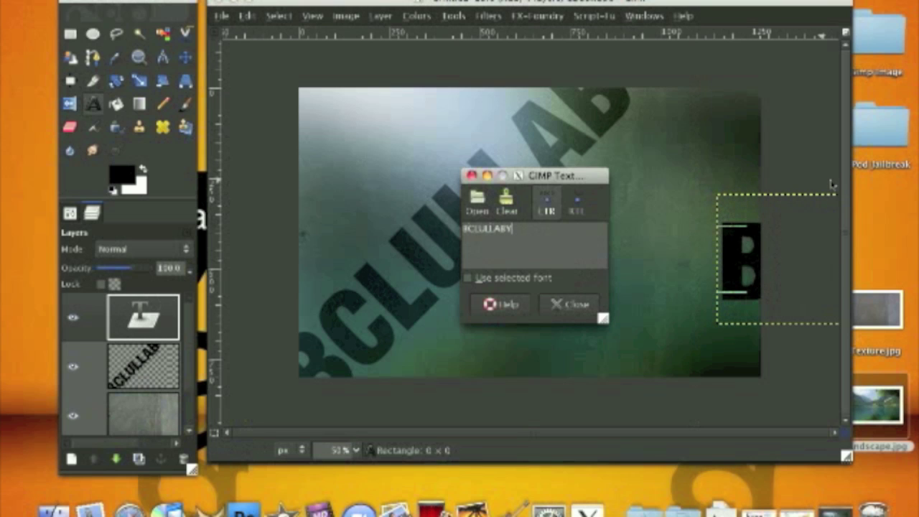
click(583, 305)
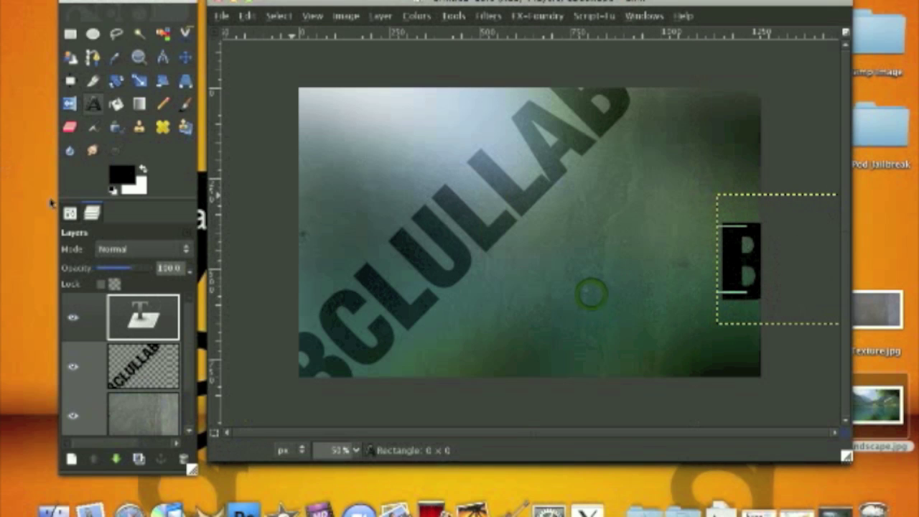
Resize the second BCLULLABY text to 150 px
click(69, 212)
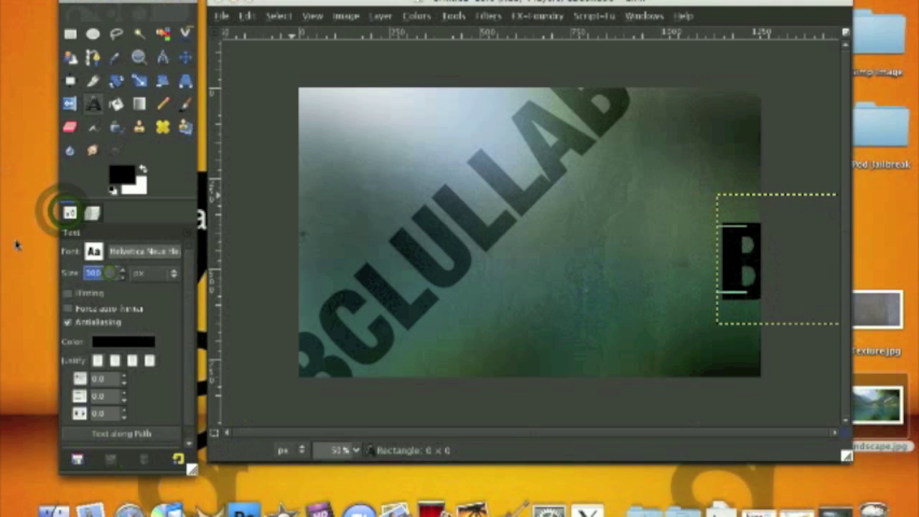
text(150)
key(Return)
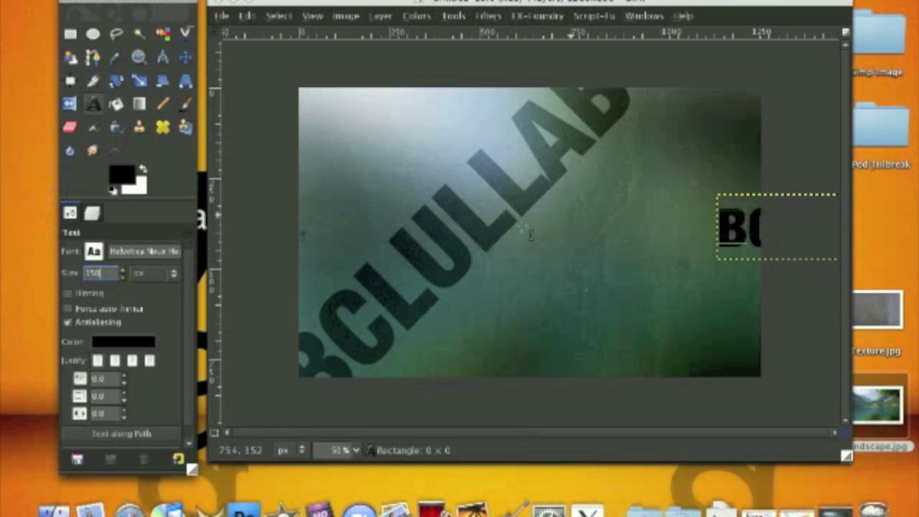
click(772, 237)
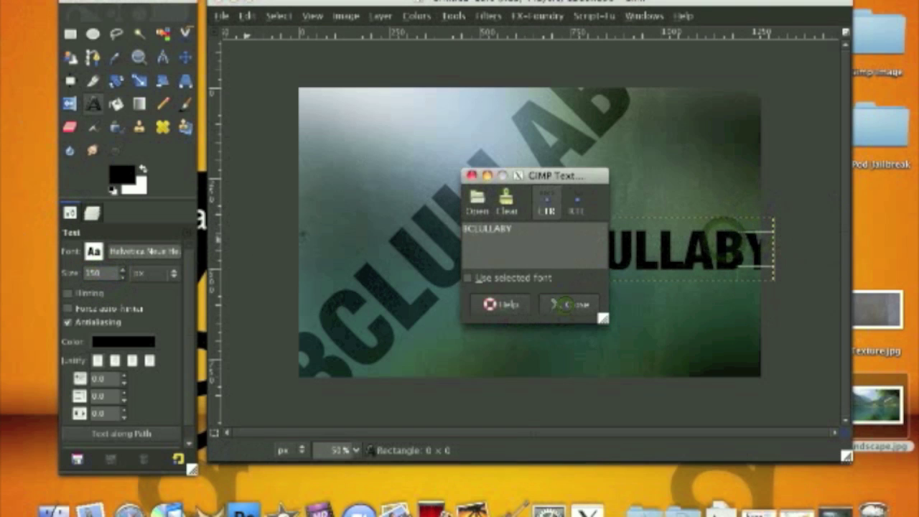
click(564, 304)
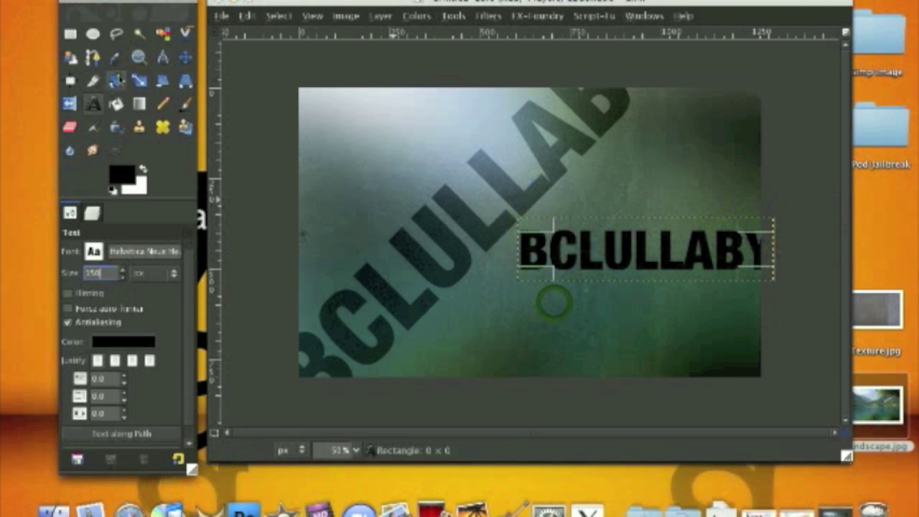
key(shift+r)
click(652, 258)
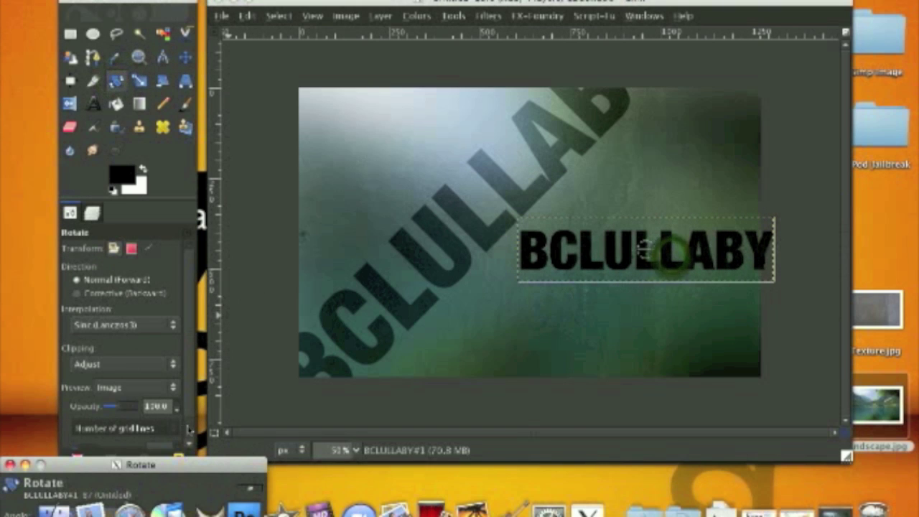
Rotate the second BCLULLABY 45° and move it down-left to meet the first word
text(45)
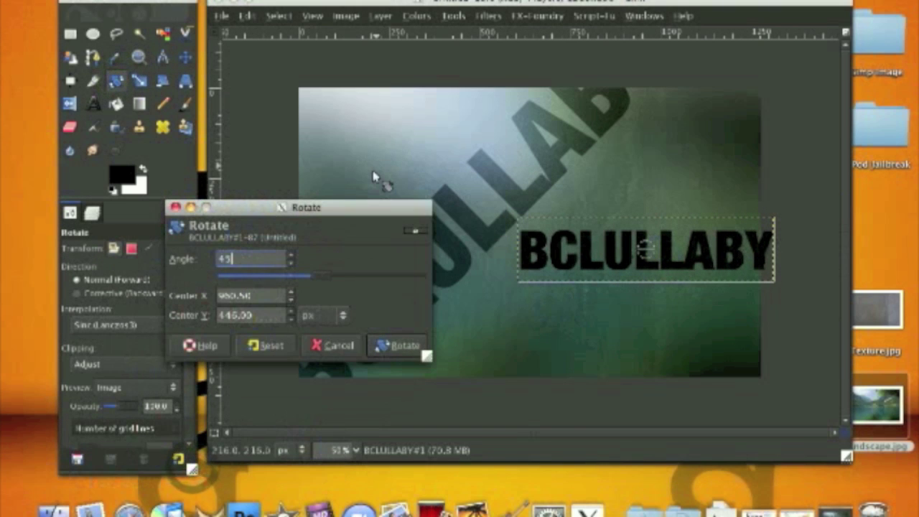
key(Return)
click(401, 345)
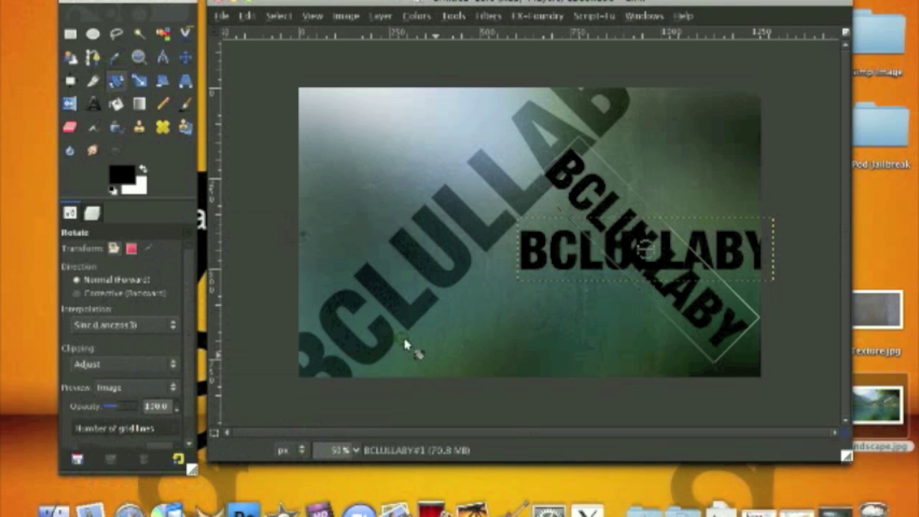
key(m)
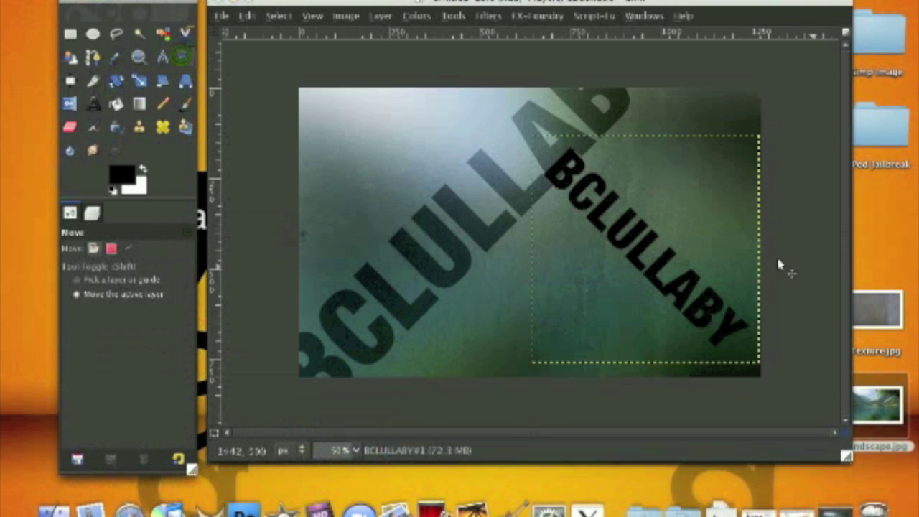
drag(639, 325, 581, 383)
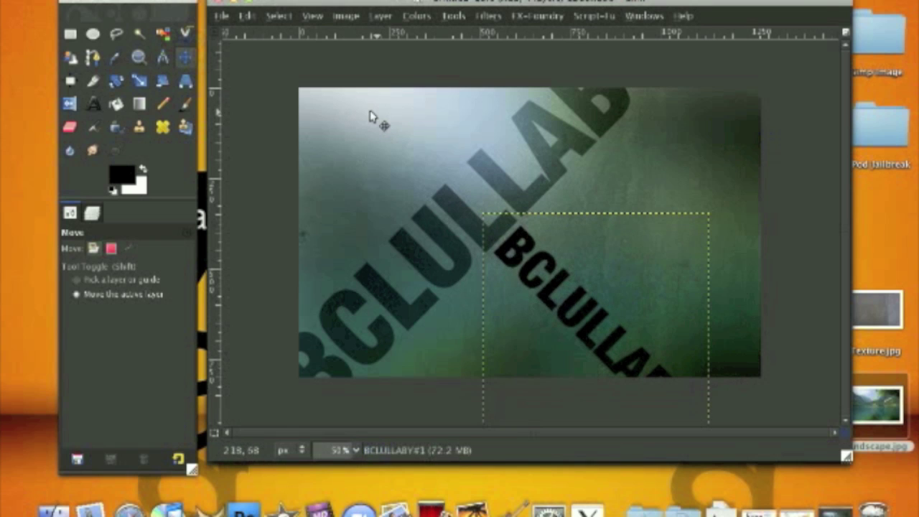
click(92, 213)
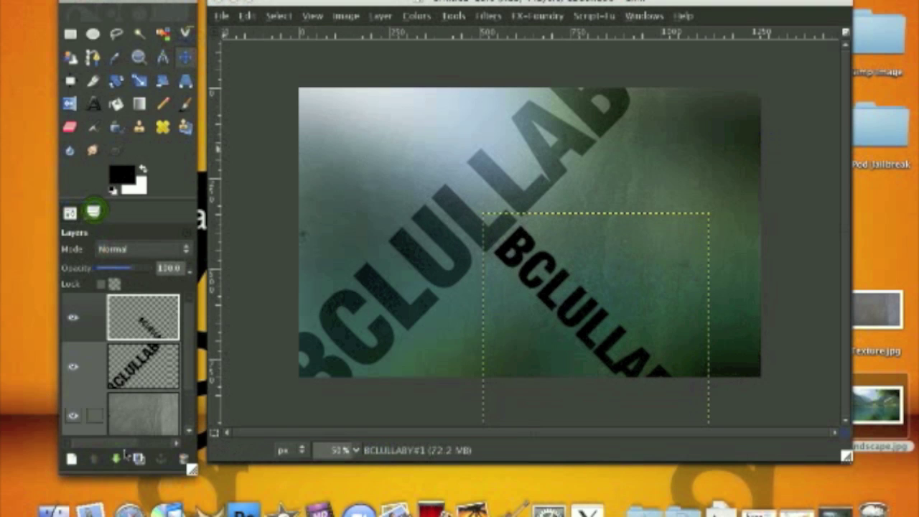
Duplicate the BCLULLABY text layer and rotate the copy 180°
click(138, 458)
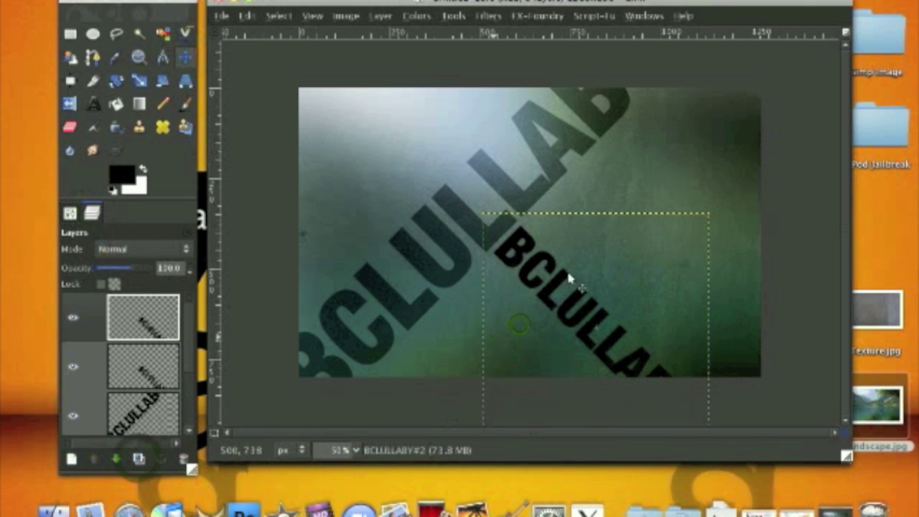
drag(499, 338, 596, 248)
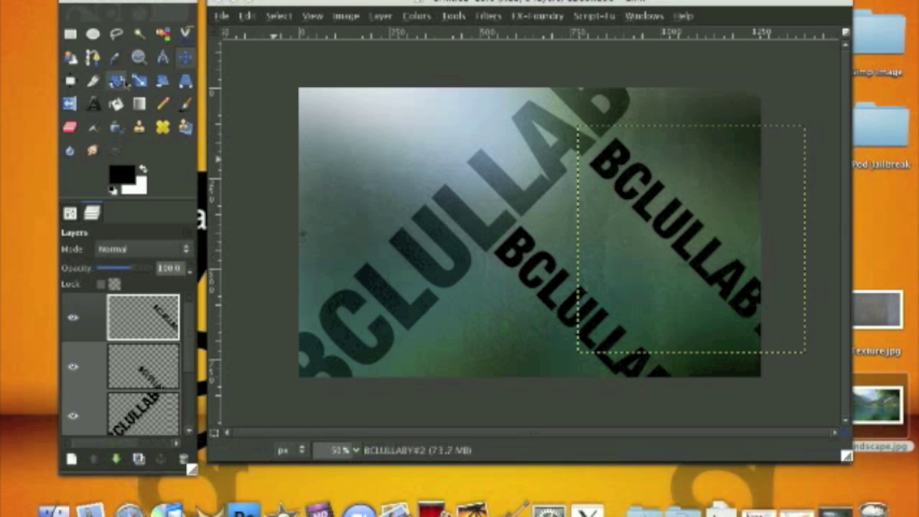
key(shift+r)
click(670, 231)
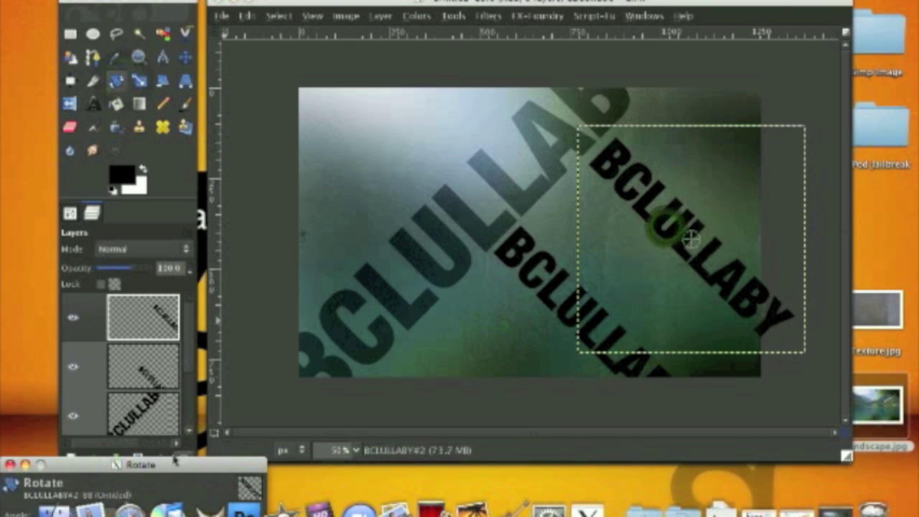
text(180)
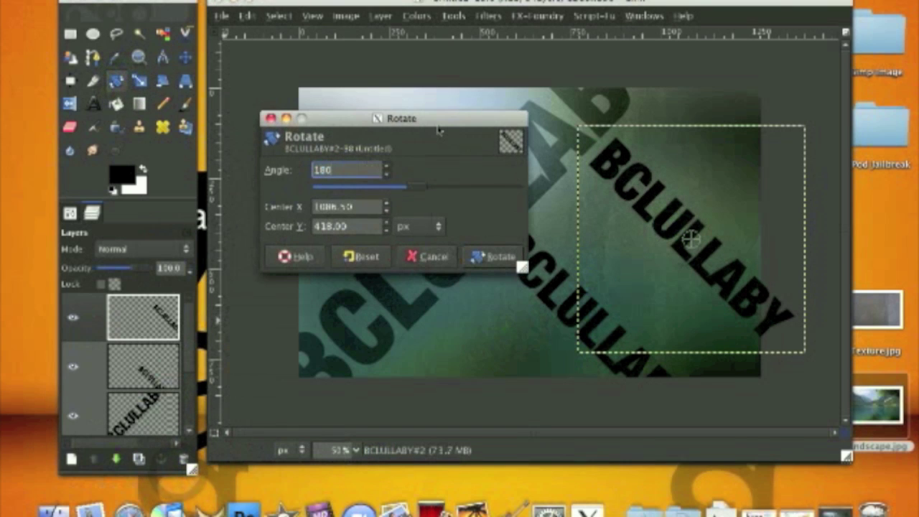
key(Return)
click(492, 257)
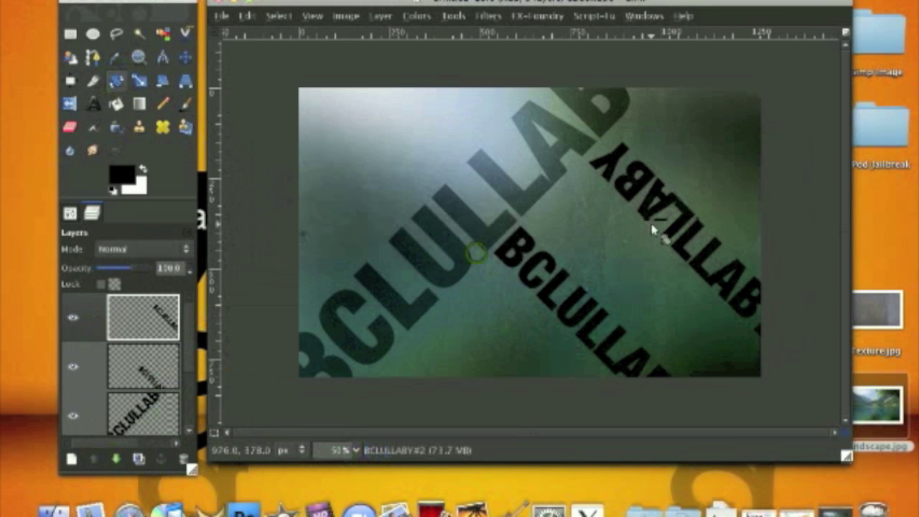
Move the upside-down BCLULLABY copy up and left to the top centre
drag(653, 230, 650, 225)
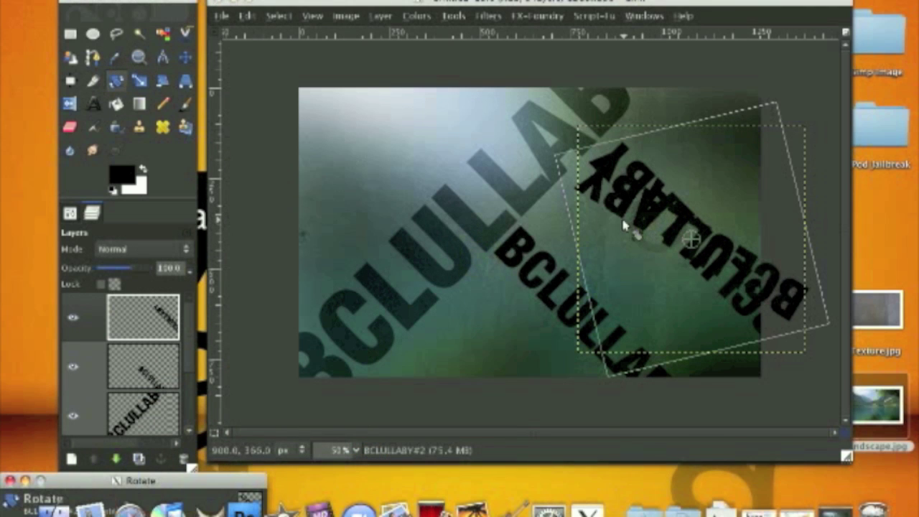
key(Escape)
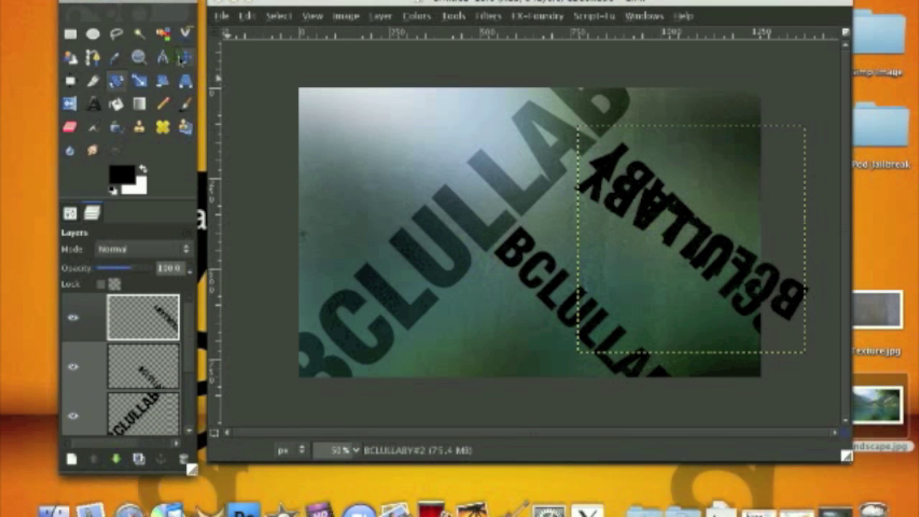
key(m)
drag(618, 202, 459, 150)
drag(262, 61, 262, 61)
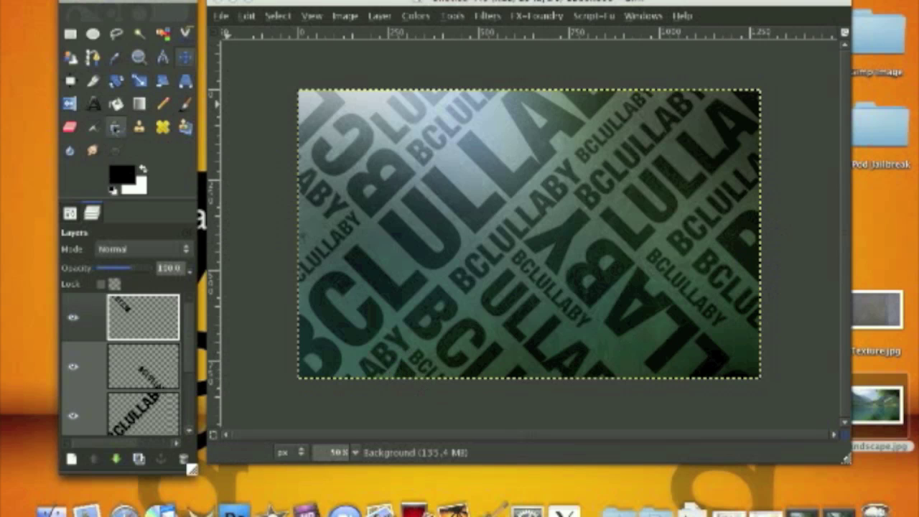
Select the Text tool for adding a new letter
click(94, 104)
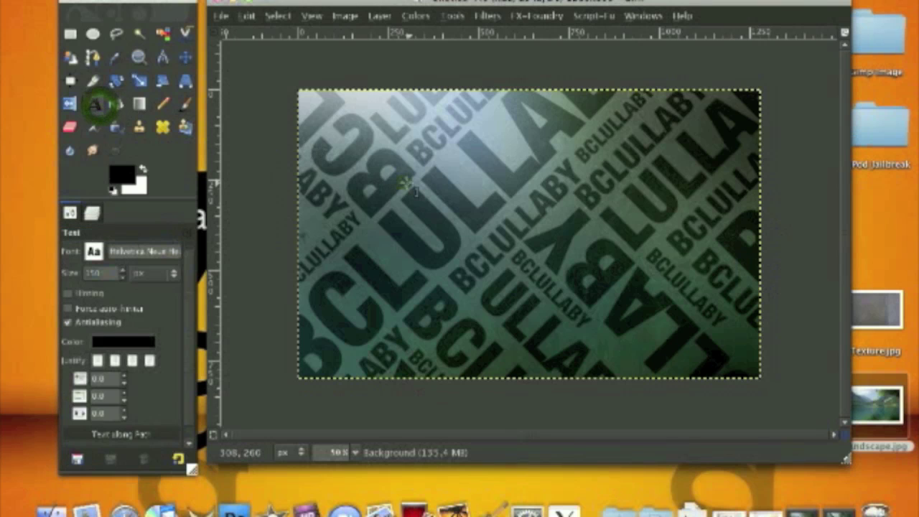
Type a black letter 'A' at the image's left-centre and set its size to 200 px
click(408, 251)
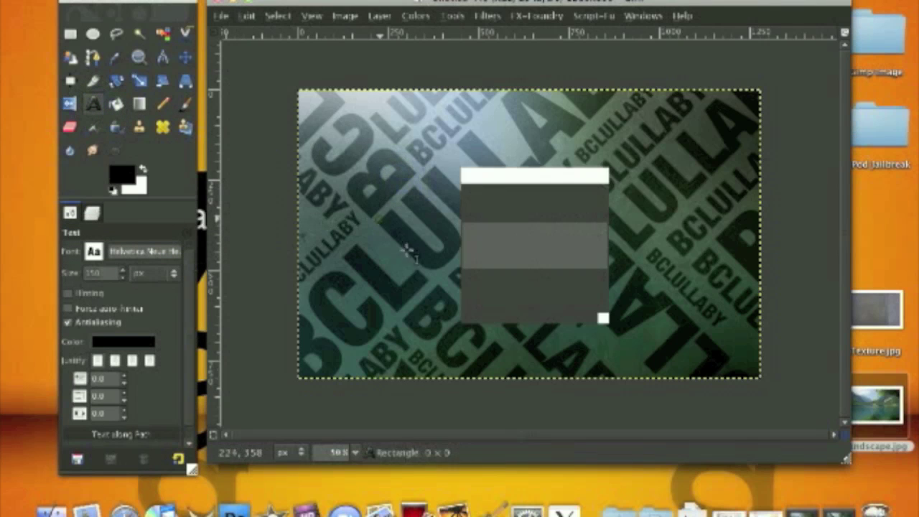
text(A)
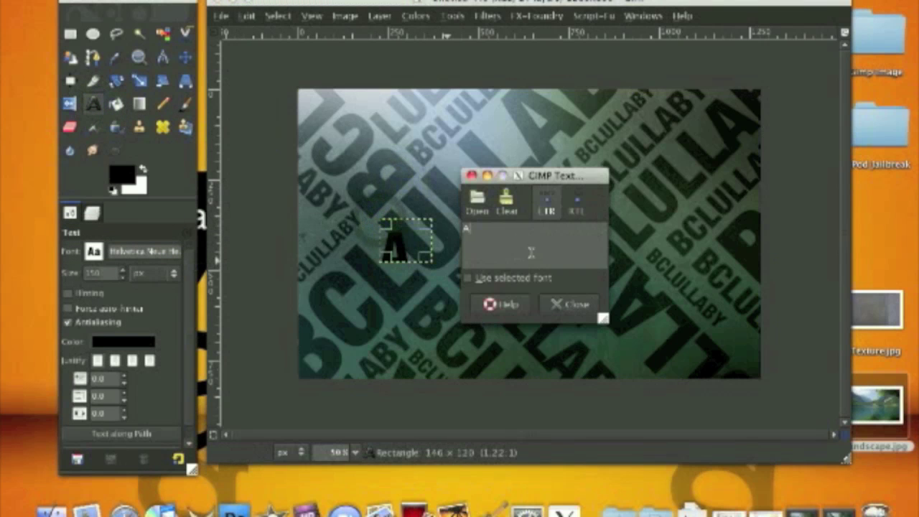
click(567, 305)
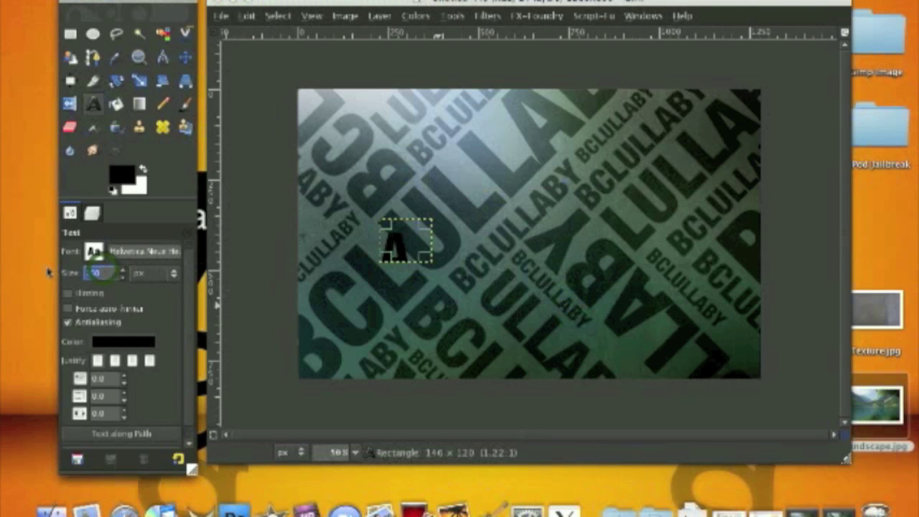
text(200)
key(Return)
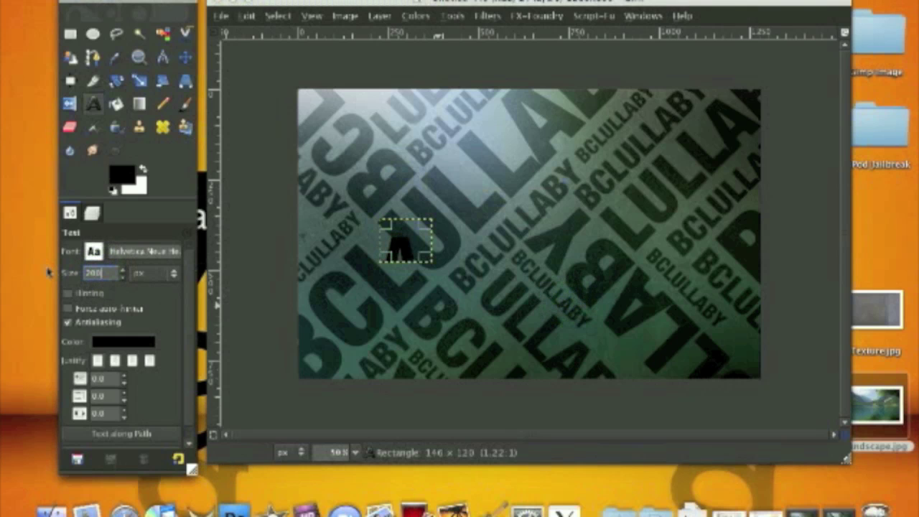
click(429, 263)
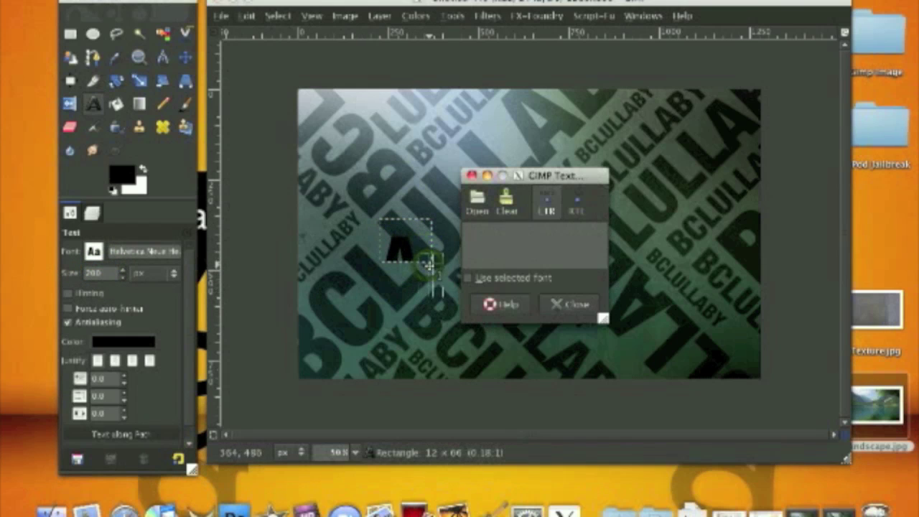
click(400, 250)
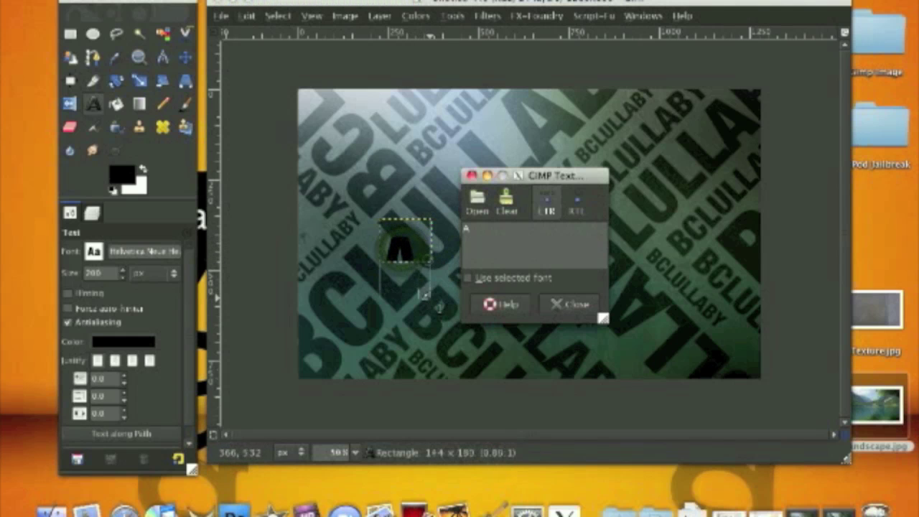
click(571, 304)
key(n)
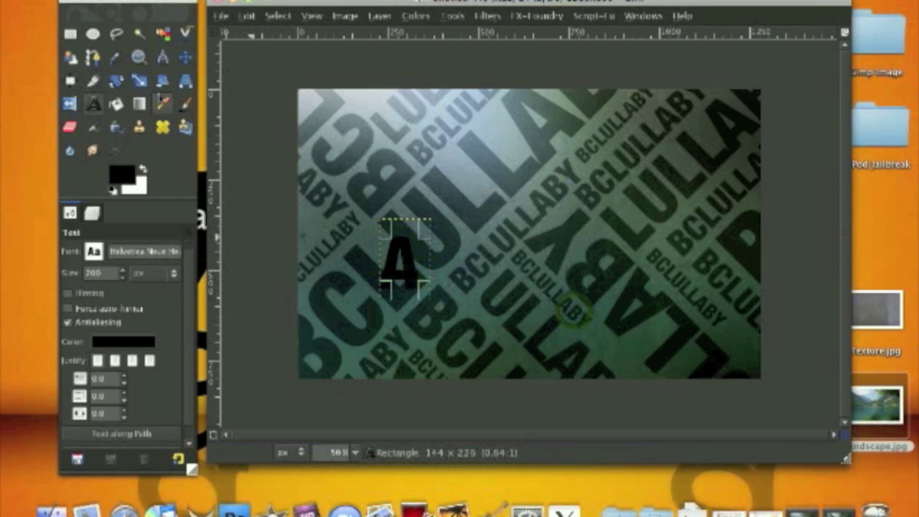
click(128, 83)
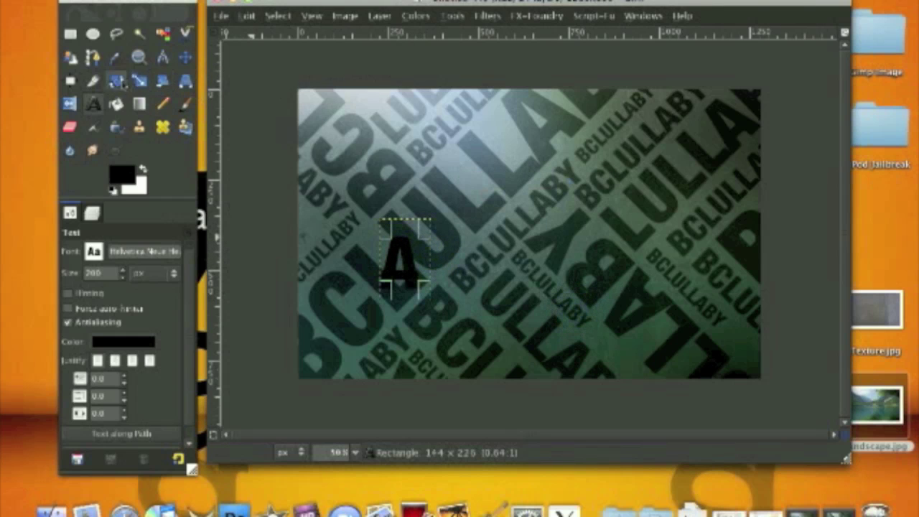
Rotate the letter A by 45° and move it to the image's left edge
click(388, 204)
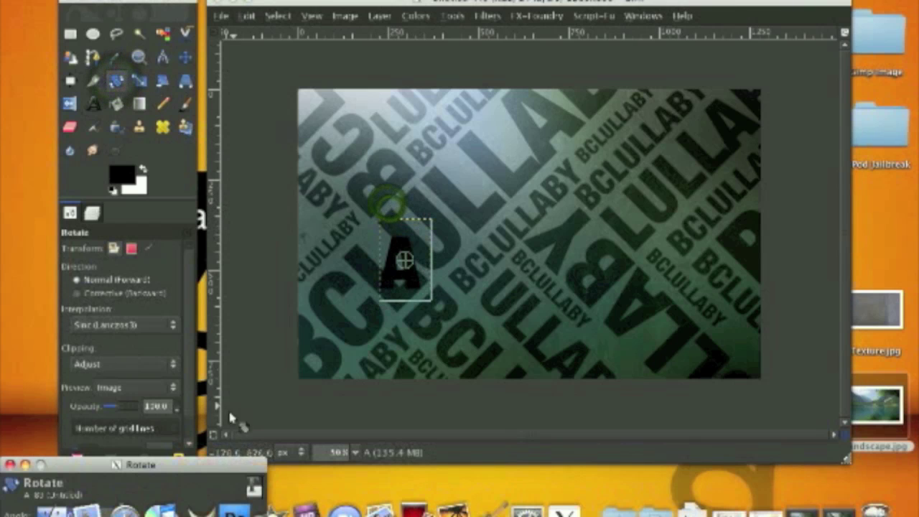
text(45)
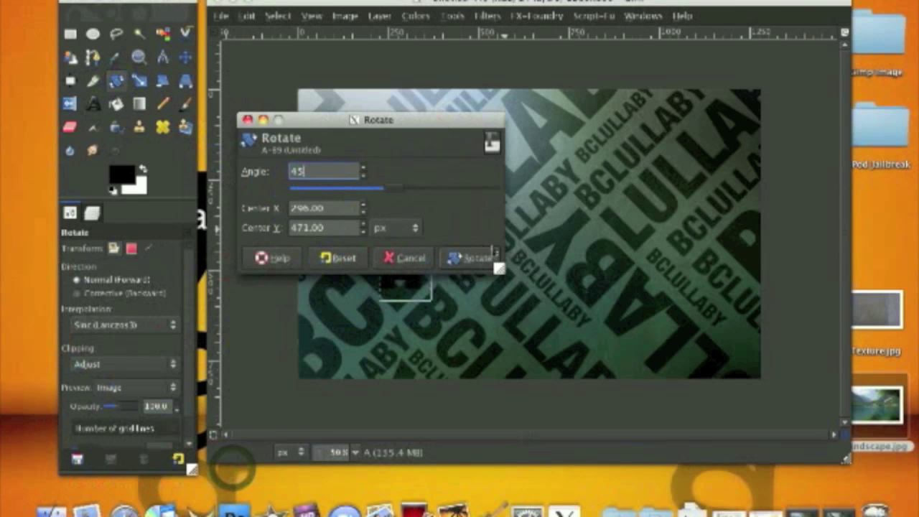
click(495, 253)
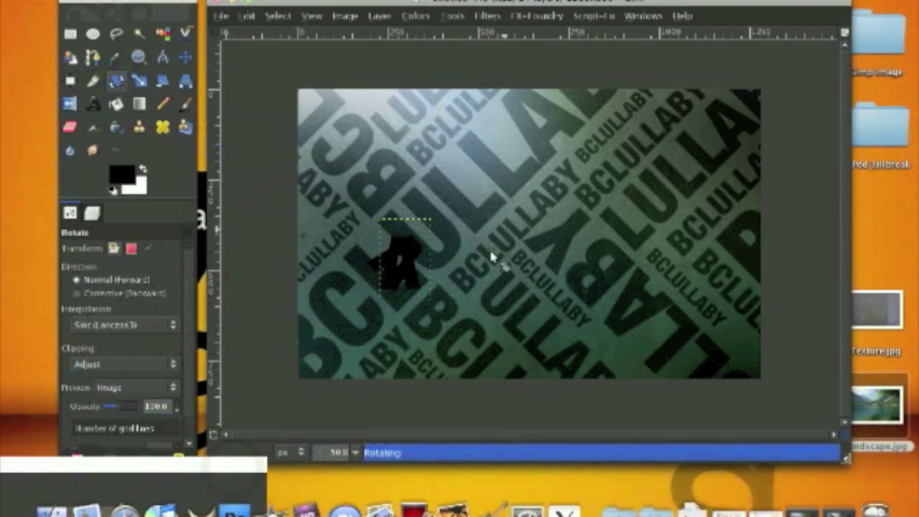
click(185, 58)
drag(314, 261, 275, 251)
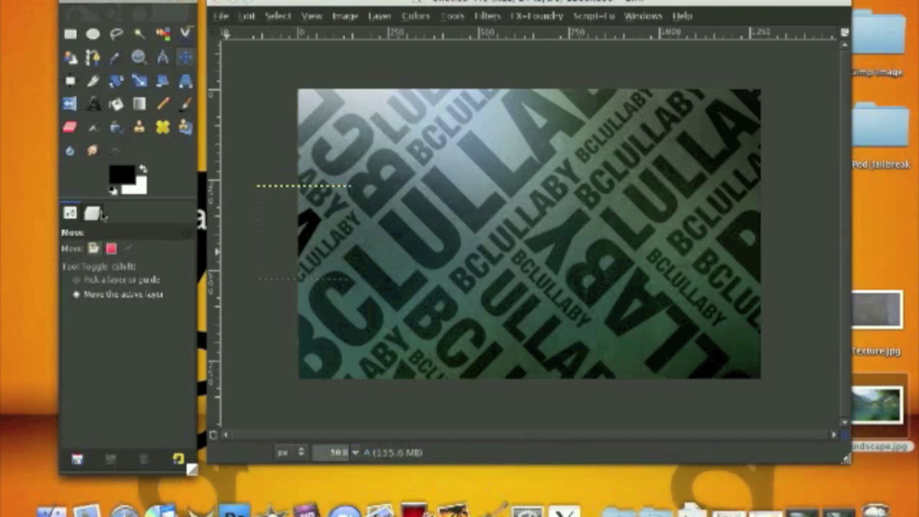
Set the A layer's blend mode to Overlay, then select the Background layer
click(92, 213)
click(169, 250)
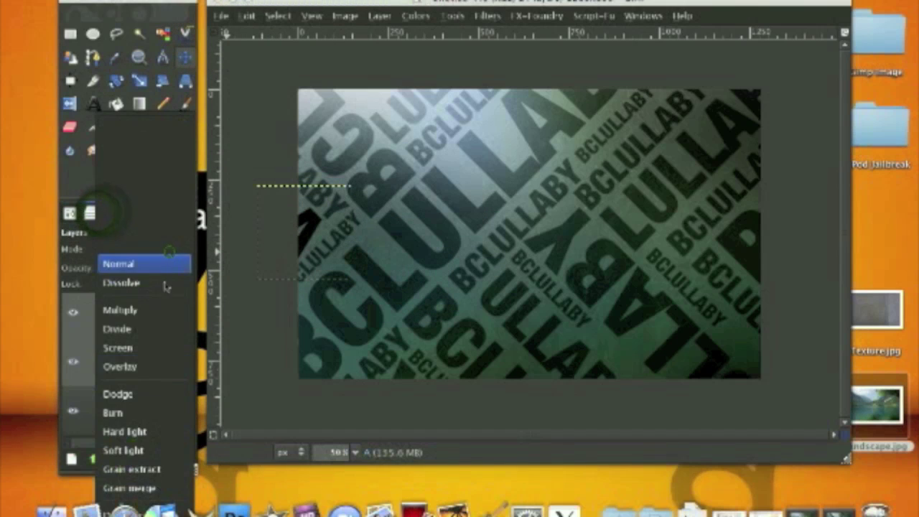
click(157, 367)
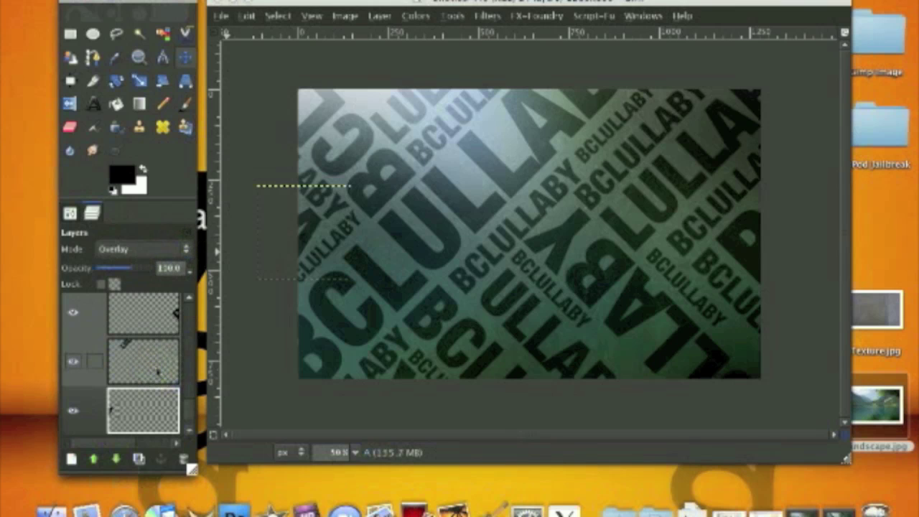
scroll(109, 408, down, 2)
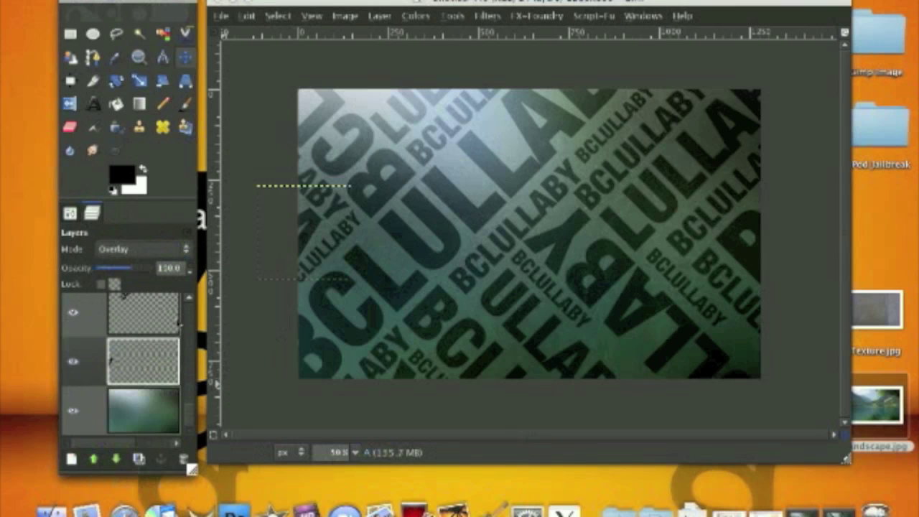
click(150, 412)
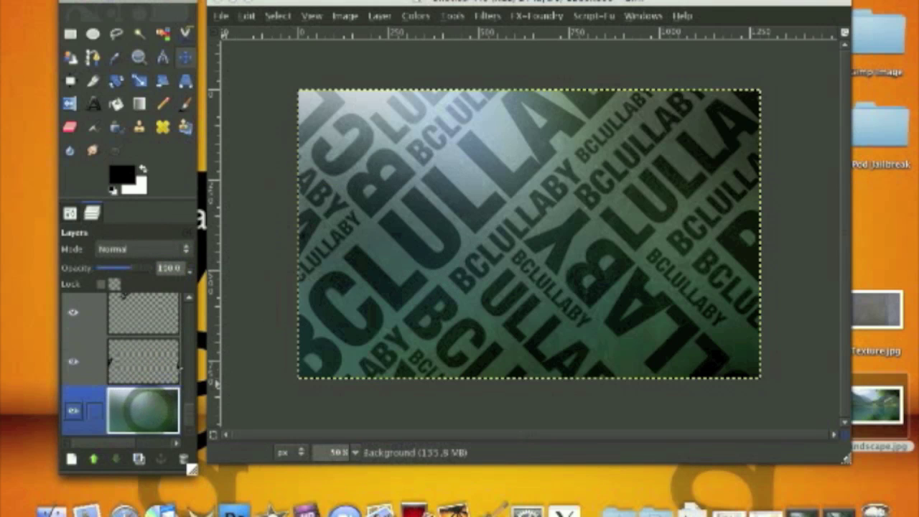